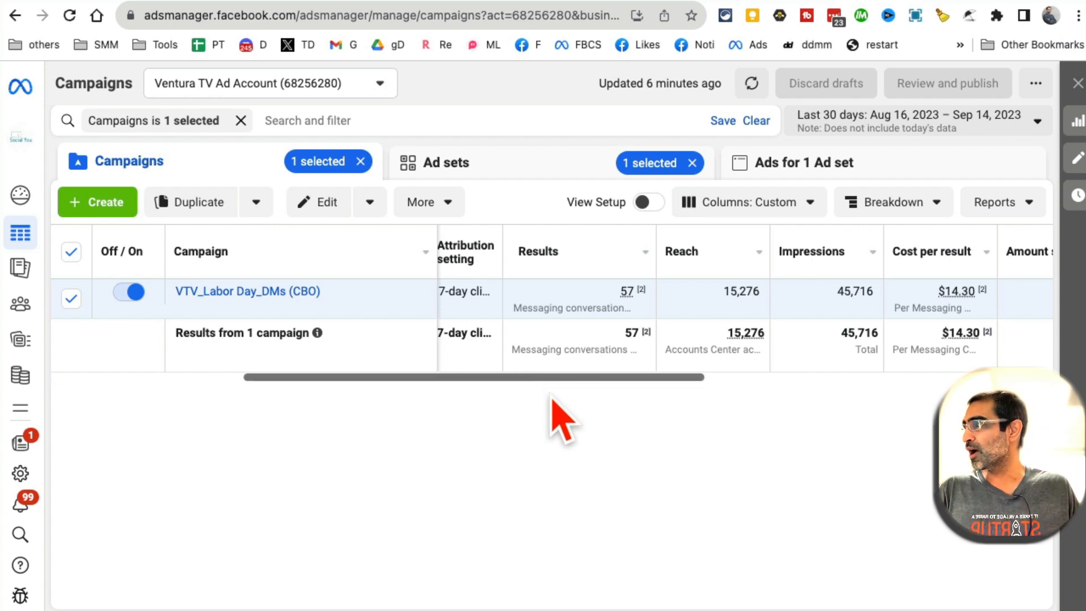
Scroll the campaigns table to Amount spent, then switch to the 'VTV_Social Media Aug 2023' doc
left_click_drag(544, 378, 560, 308)
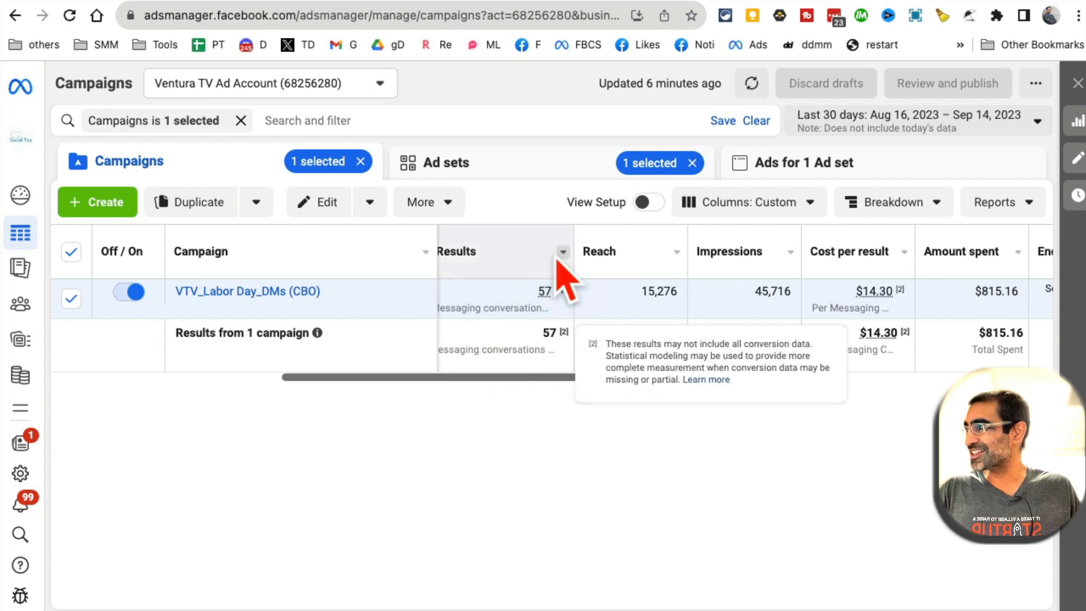
left_click(947, 1)
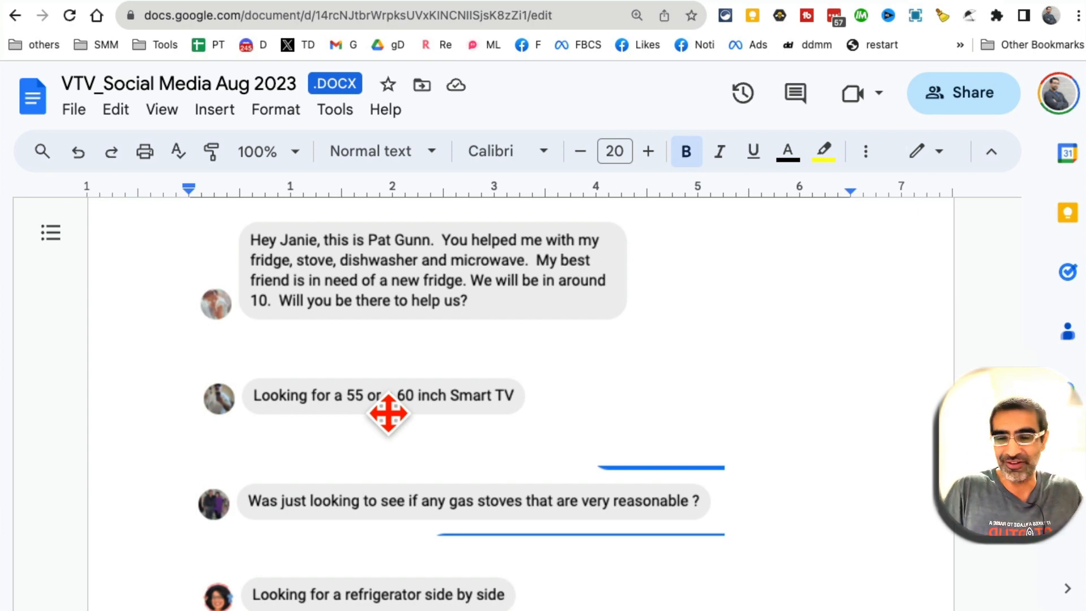
Scroll through the customer messages asking about a fridge, a Smart TV and gas stoves
scroll(487, 413, "down", 2)
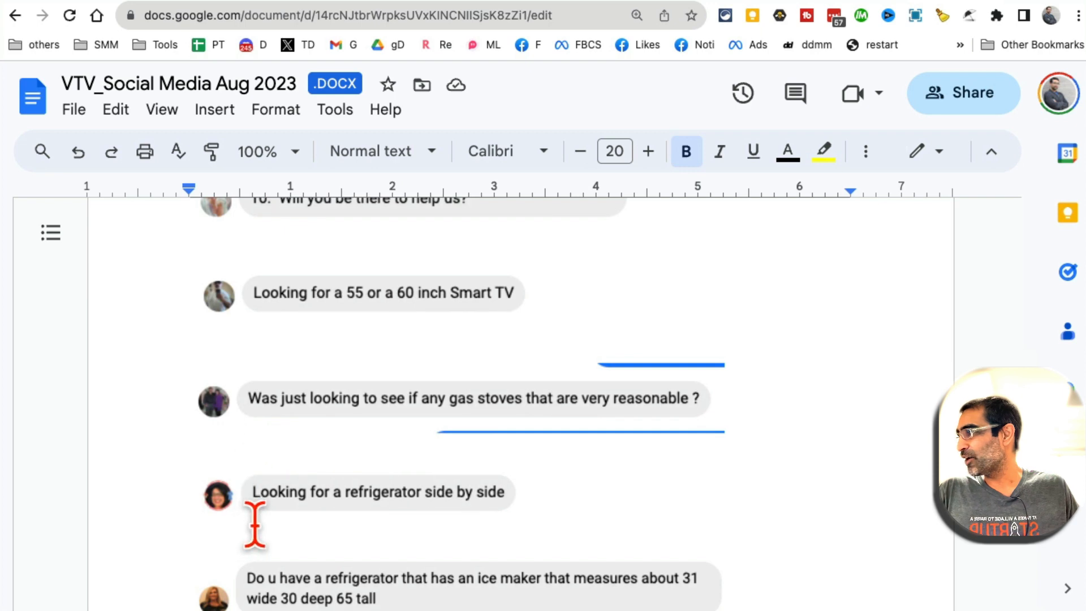
scroll(601, 498, "down", 1)
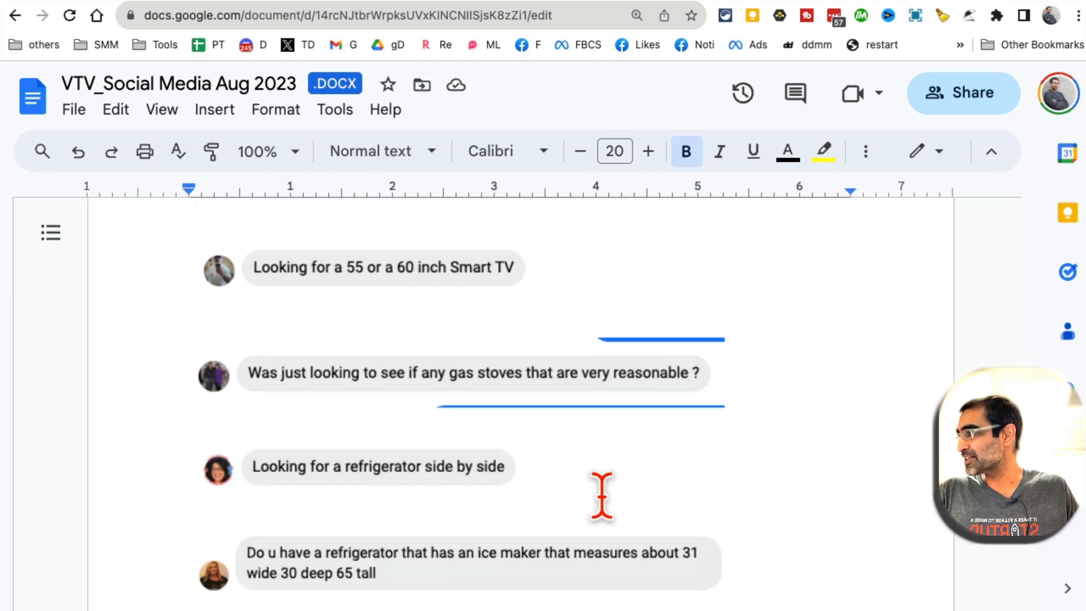
scroll(594, 492, "up", 1)
scroll(584, 488, "up", 3)
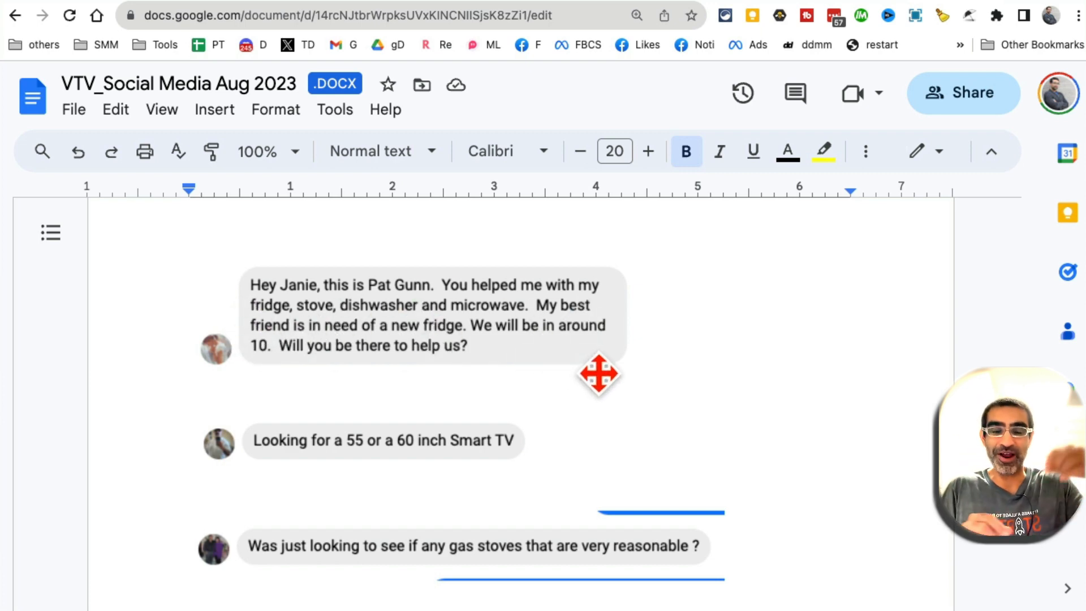
scroll(599, 374, "down", 2)
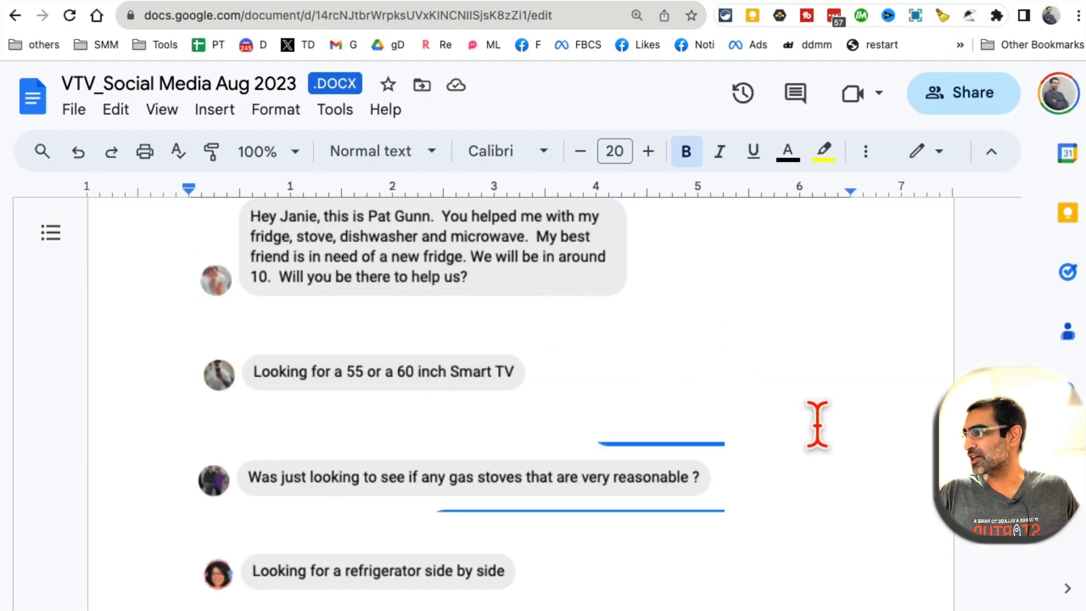
scroll(817, 425, "down", 1)
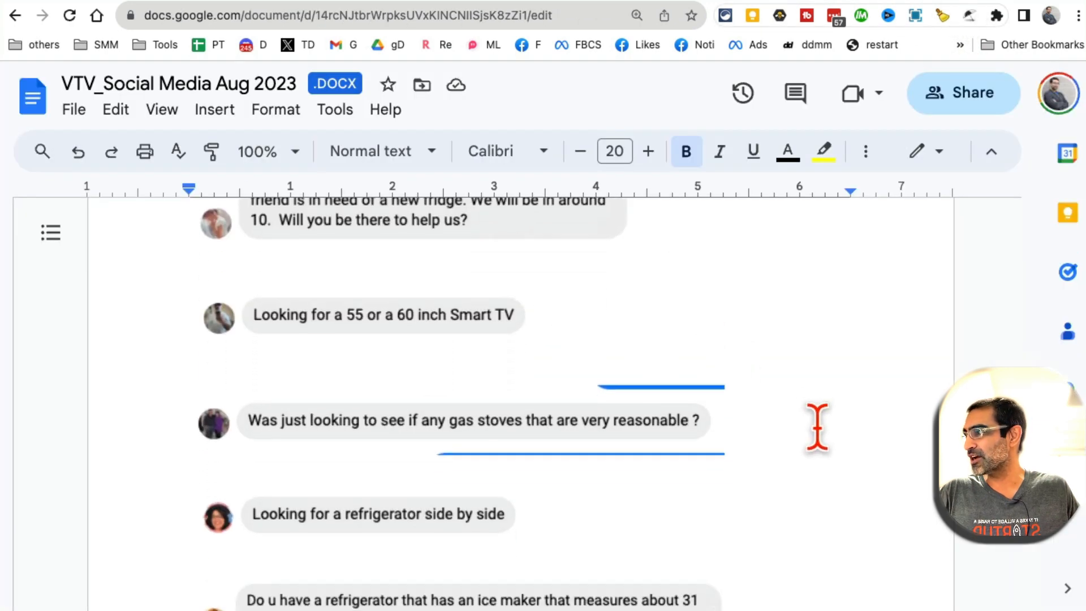
scroll(818, 424, "down", 4)
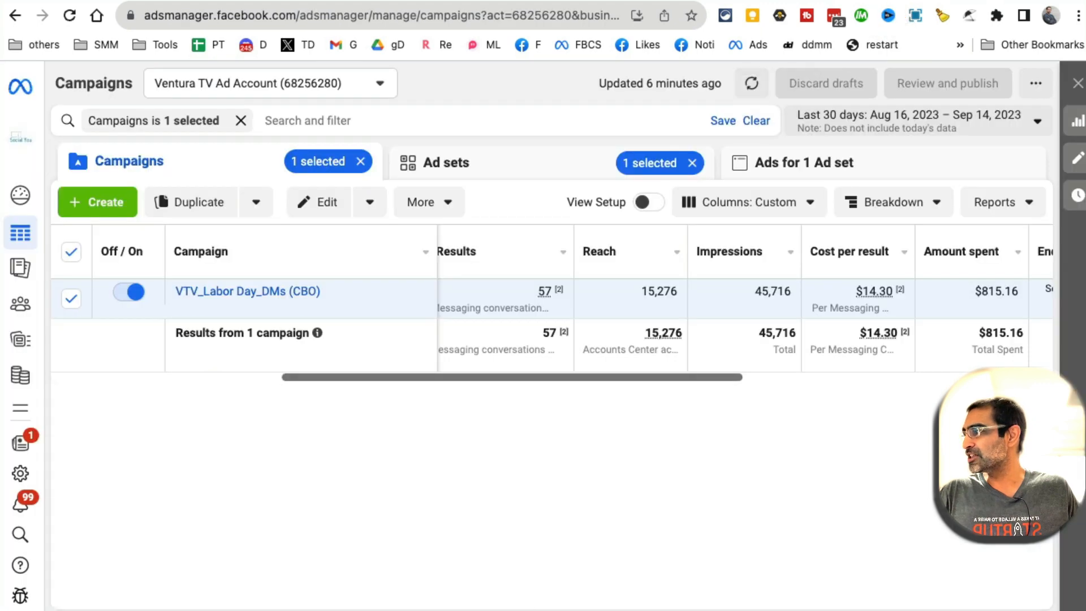
Move the four-step checklist note to the page header and highlight '1 - Killer Offer'
left_click_drag(390, 376, 385, 360)
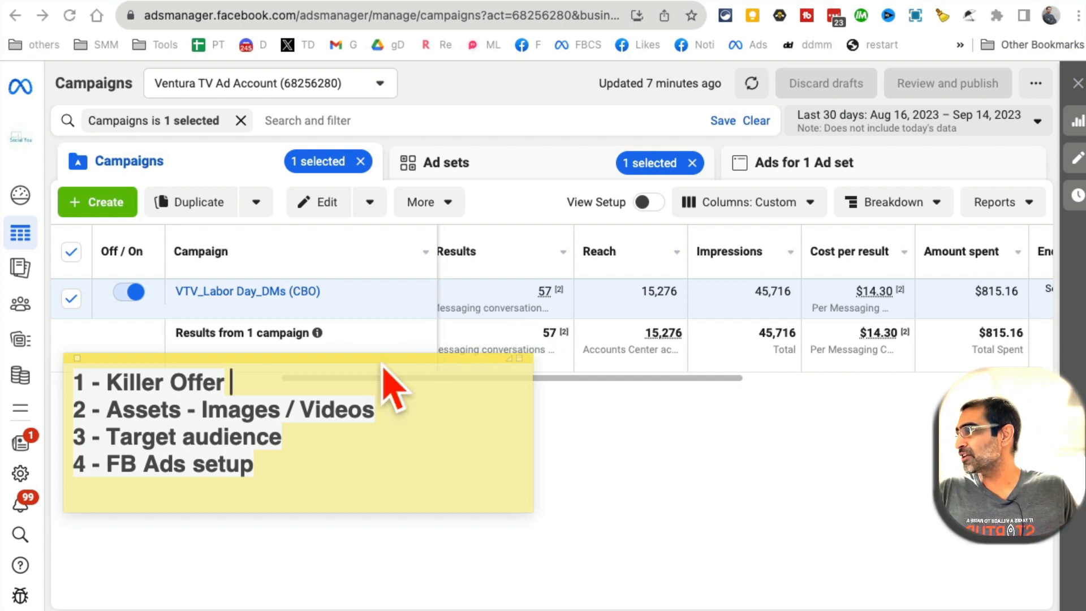
left_click_drag(348, 362, 400, 233)
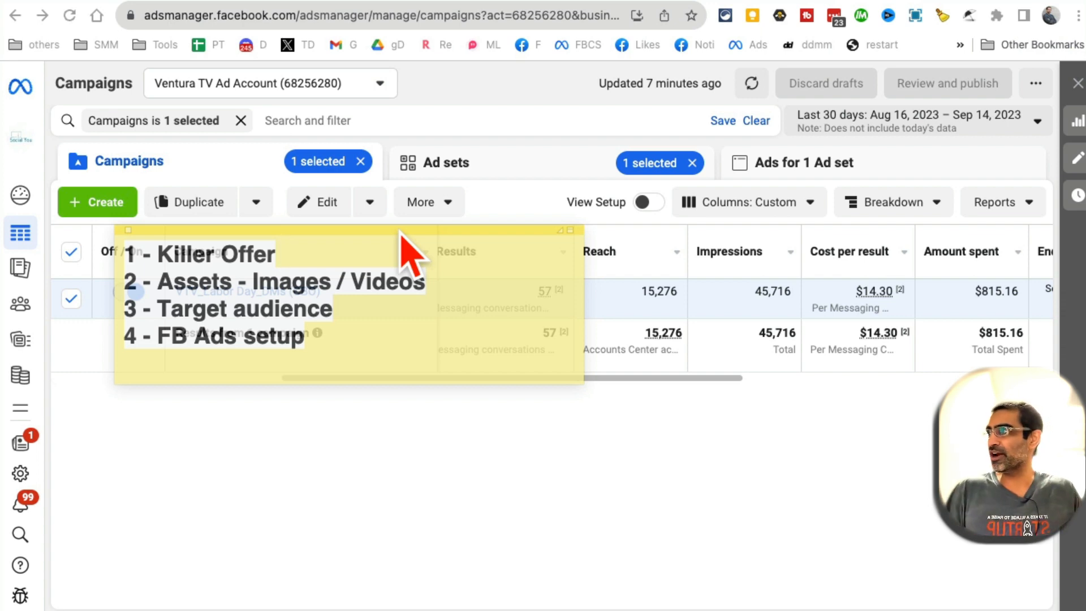
left_click_drag(398, 233, 388, 102)
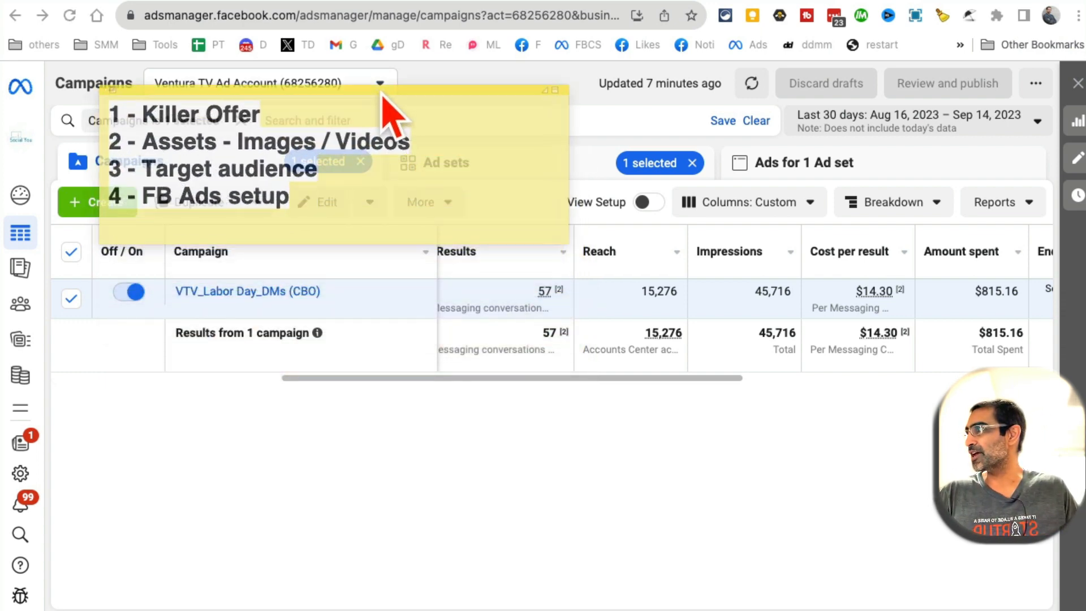
triple_click(304, 121)
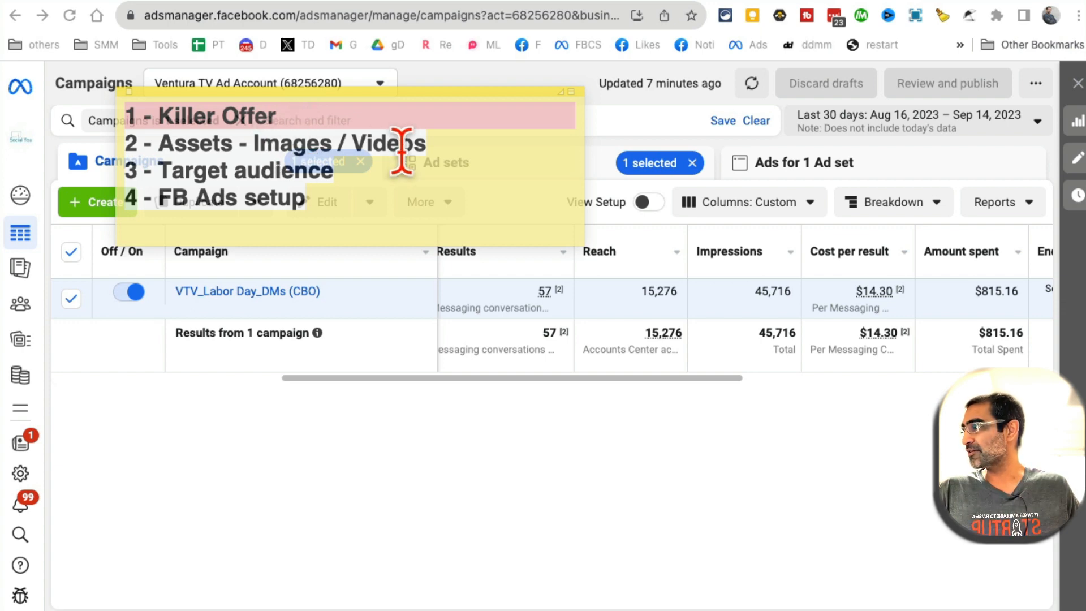
Bring the Labor Day 2023 Finder folder up over the campaigns table
key("super+Tab")
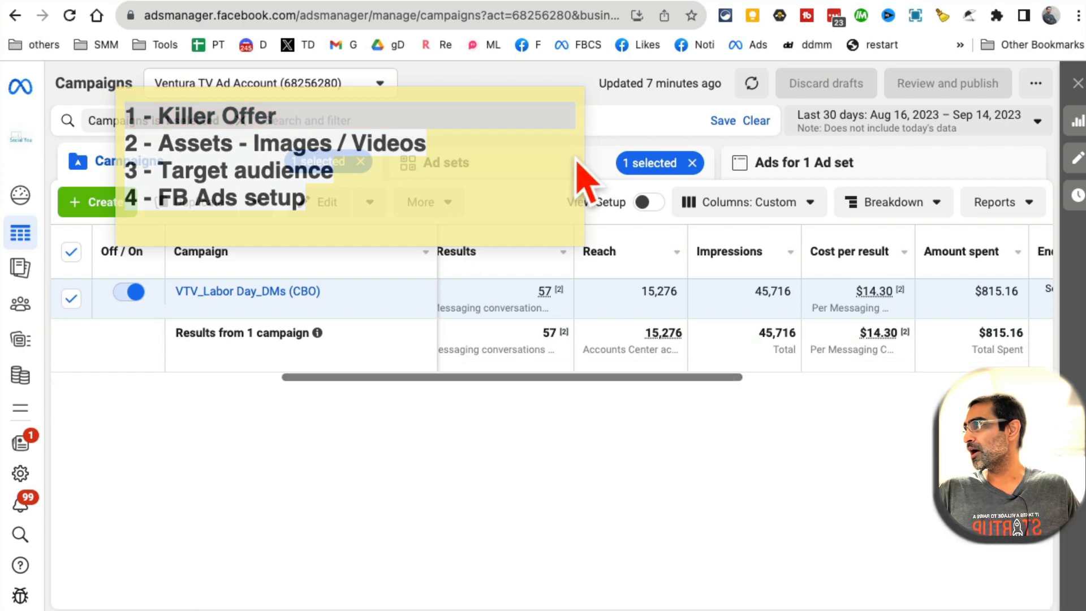
key("super+Tab")
left_click_drag(686, 413, 458, 290)
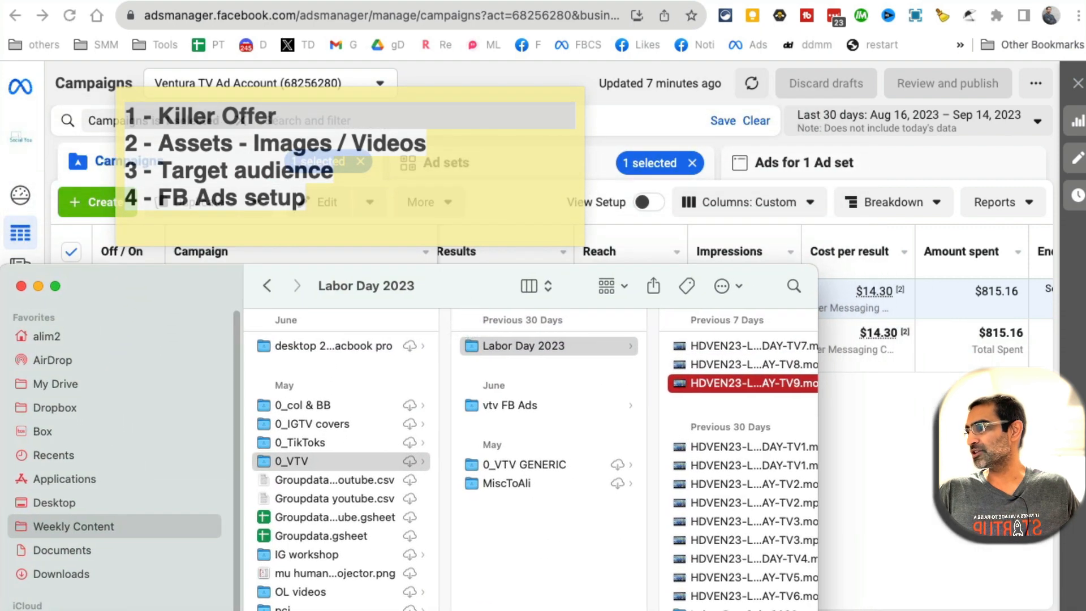
Widen the folder window and preview HDVEN23-LABOR-DAY-TV9.mov in a smaller Quick Look window
left_click_drag(818, 422, 1019, 421)
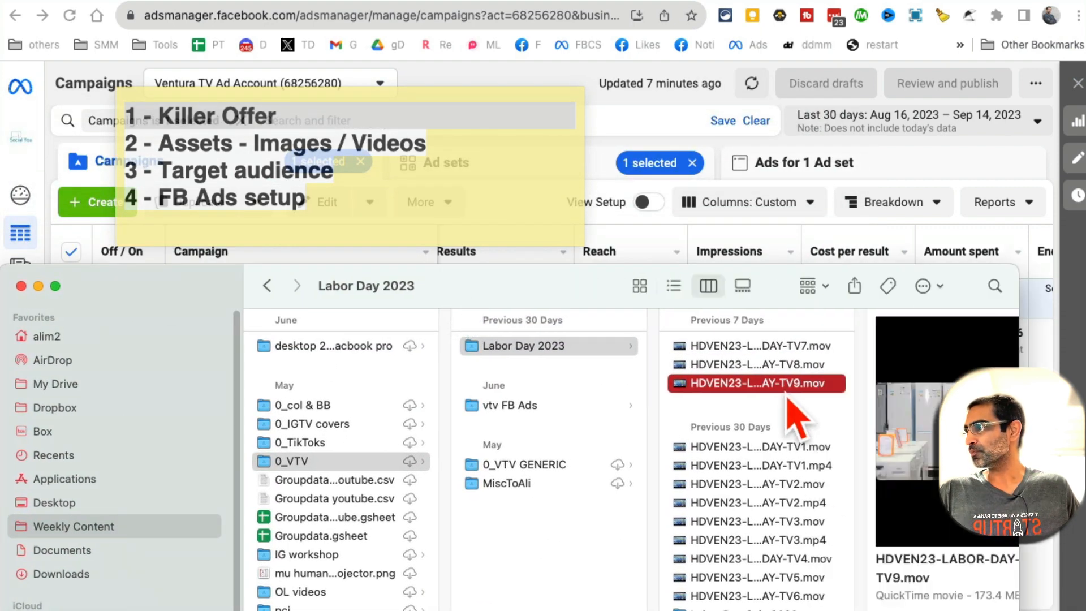
key("space")
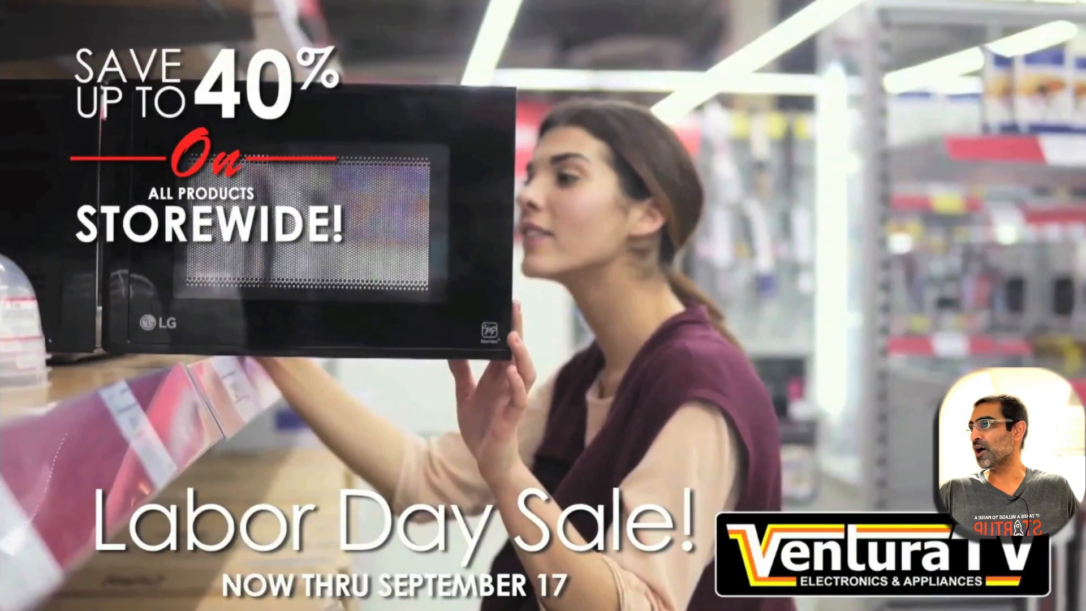
left_click_drag(1085, 610, 750, 434)
left_click_drag(364, 0, 497, 70)
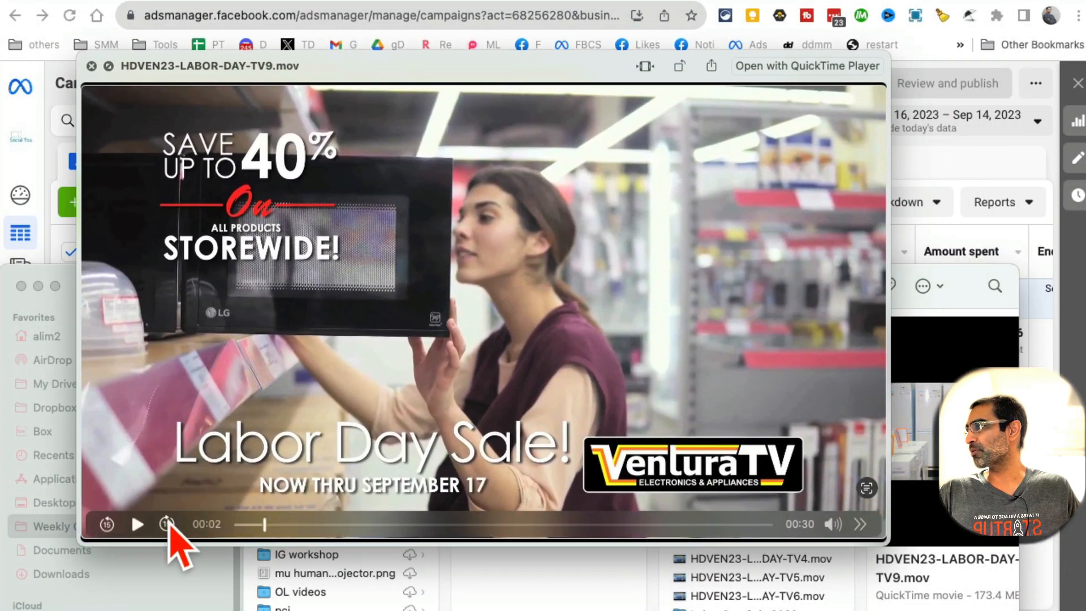
Play the sale video, skip ahead to the appliance offers, then close the preview
left_click(138, 525)
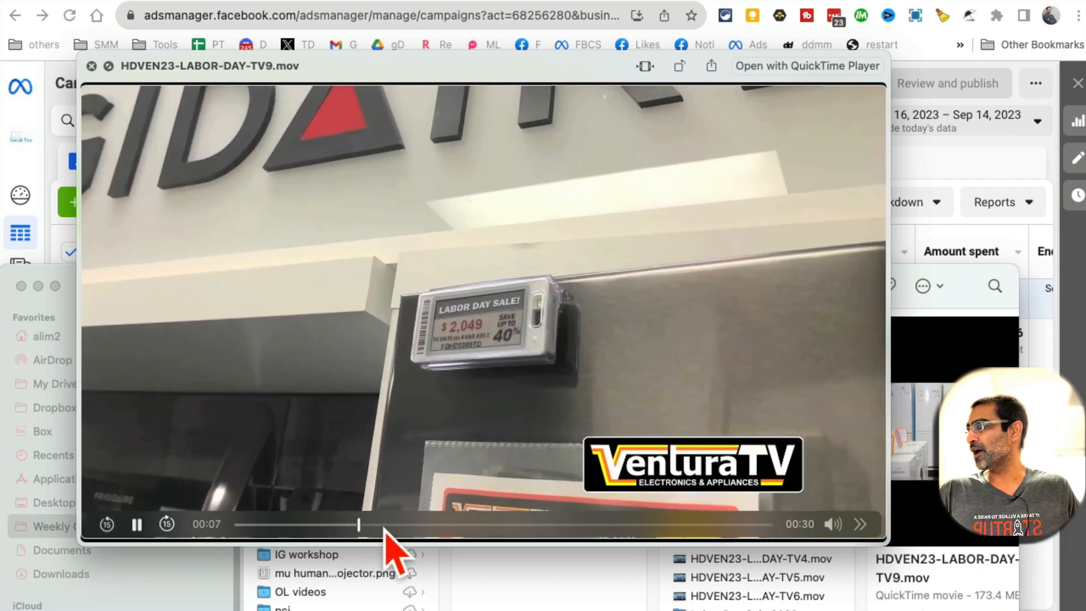
left_click(386, 525)
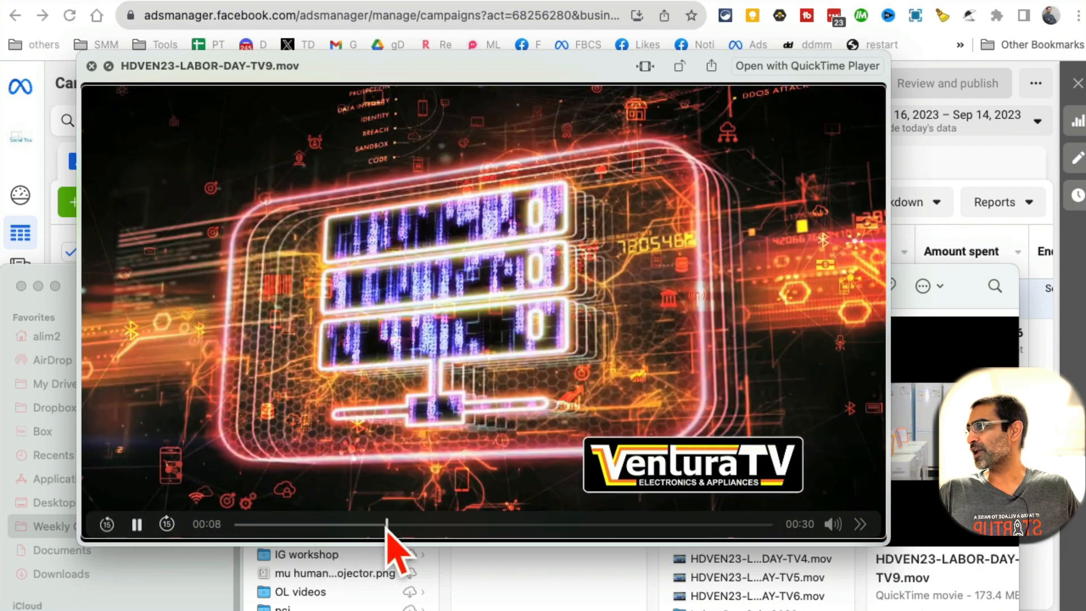
left_click_drag(387, 528, 577, 520)
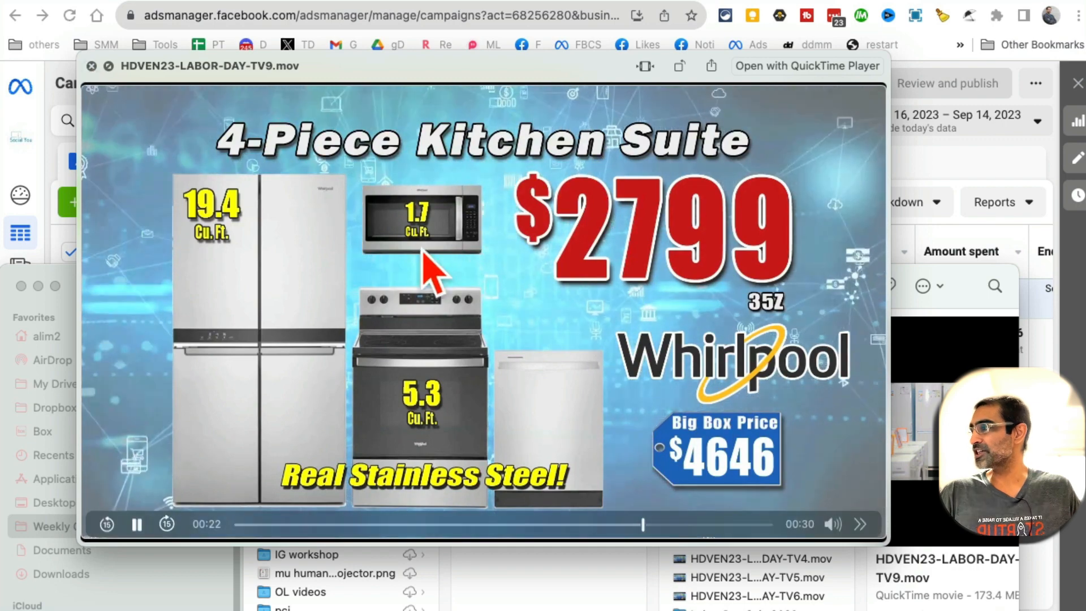
left_click(91, 66)
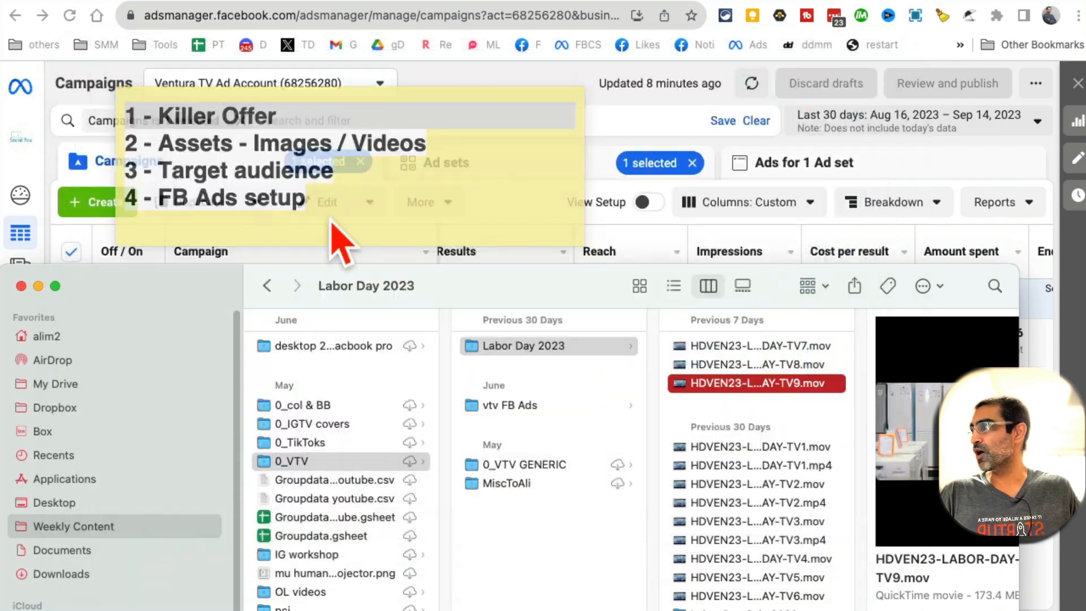
Move the folder window aside and highlight 'Images' and '3 - Target audience' on the checklist
left_click_drag(505, 278, 657, 608)
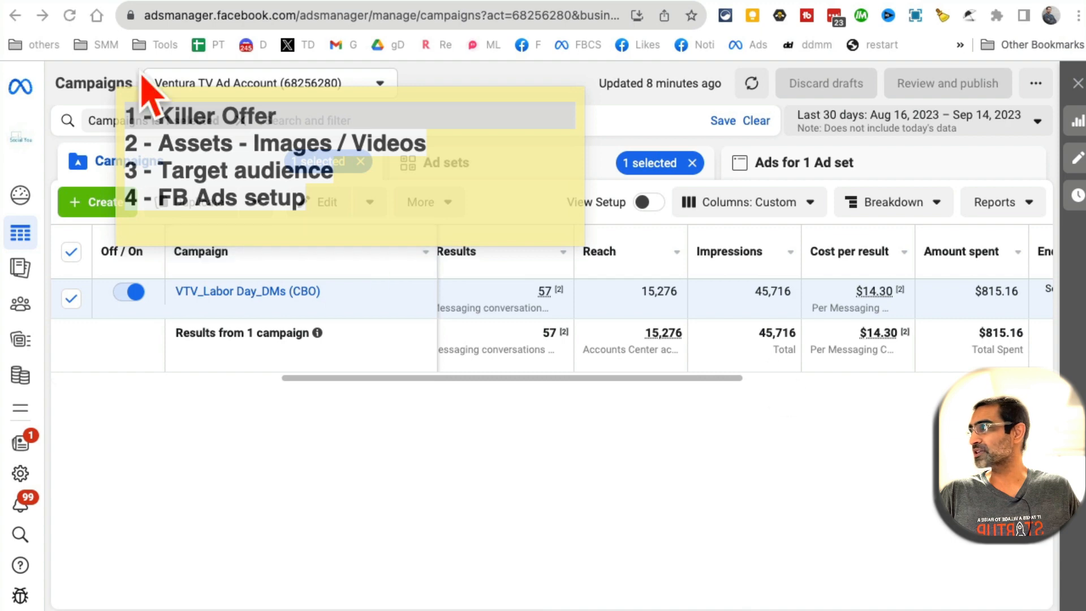
left_click(304, 142)
double_click(306, 142)
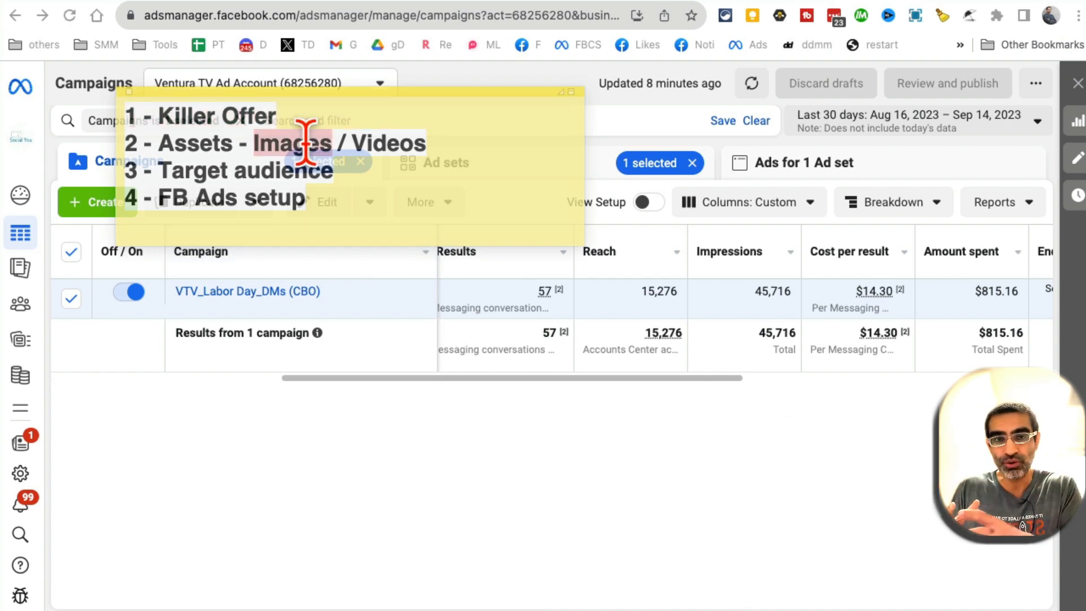
triple_click(307, 168)
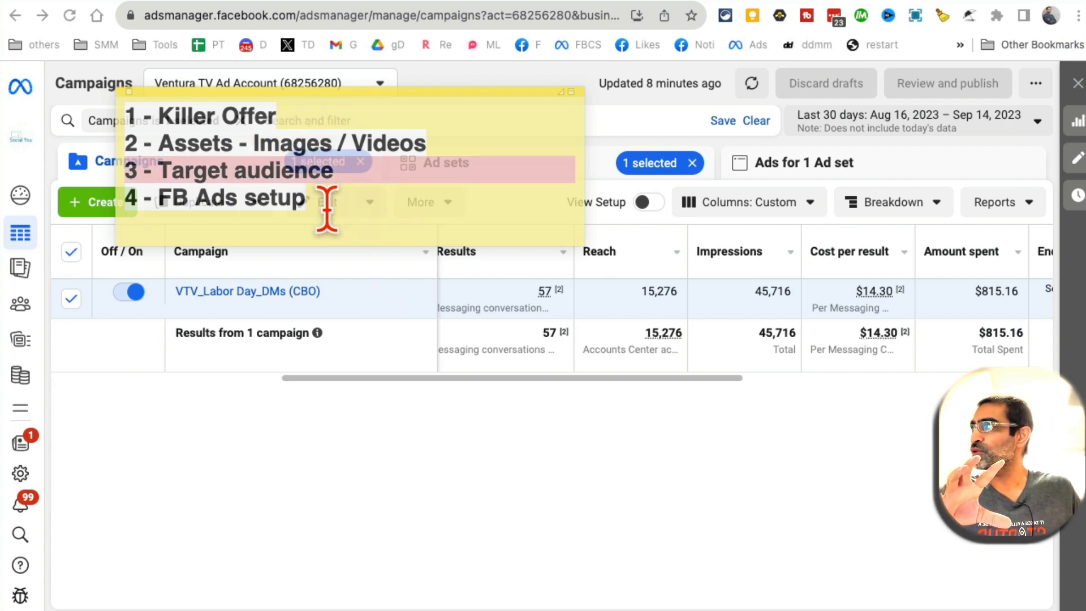
Move the checklist off screen and scroll the table to Reach, Impressions, Cost per result, Amount spent
left_click_drag(364, 101, 477, 116)
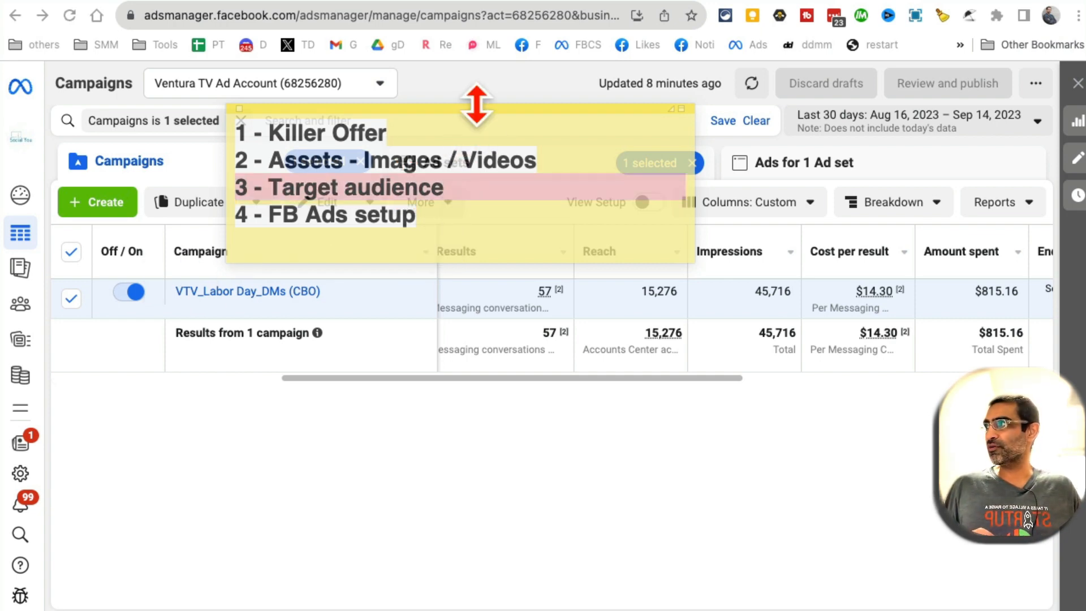
left_click_drag(475, 105, 419, 195)
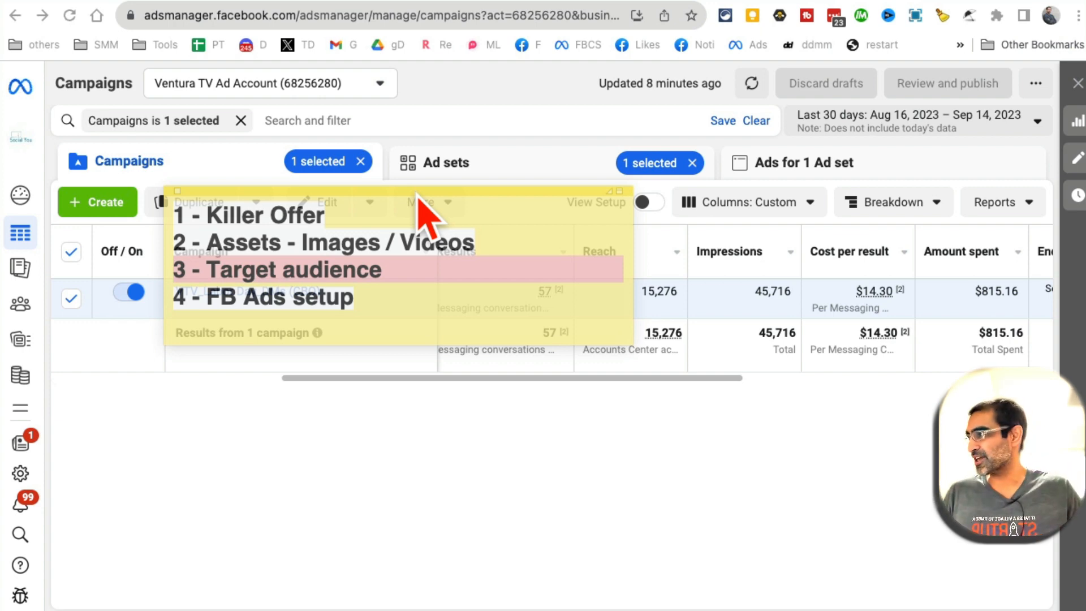
left_click(317, 319)
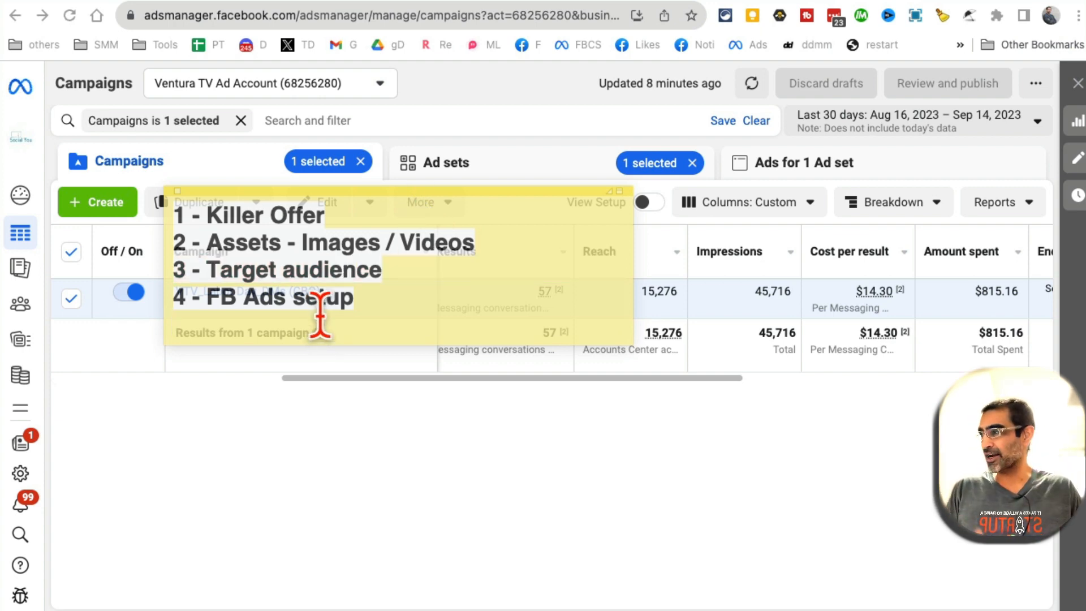
left_click_drag(400, 192, 305, 609)
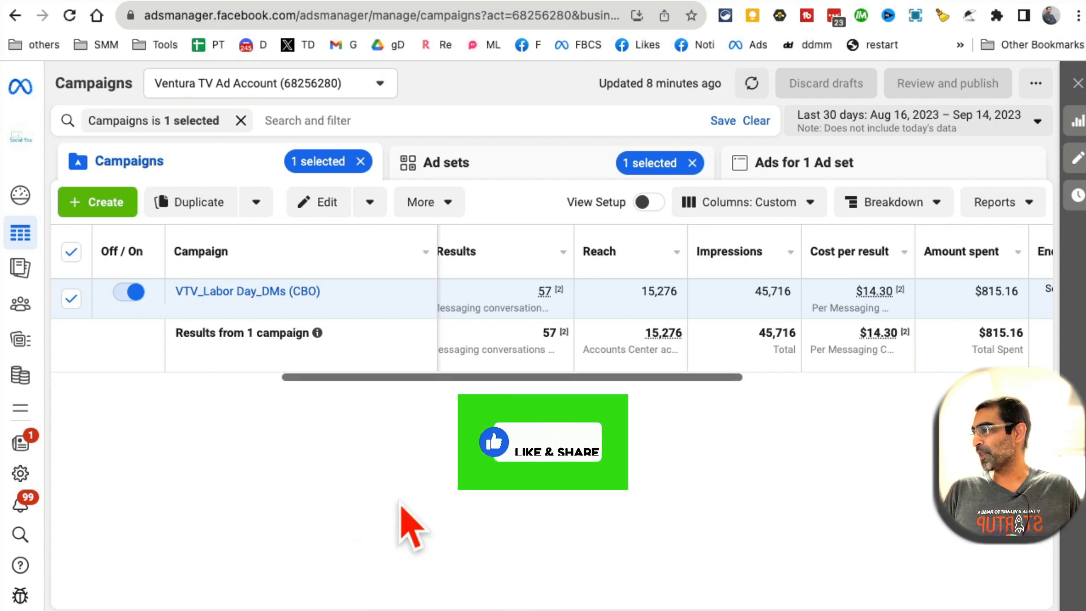
left_click_drag(446, 378, 374, 380)
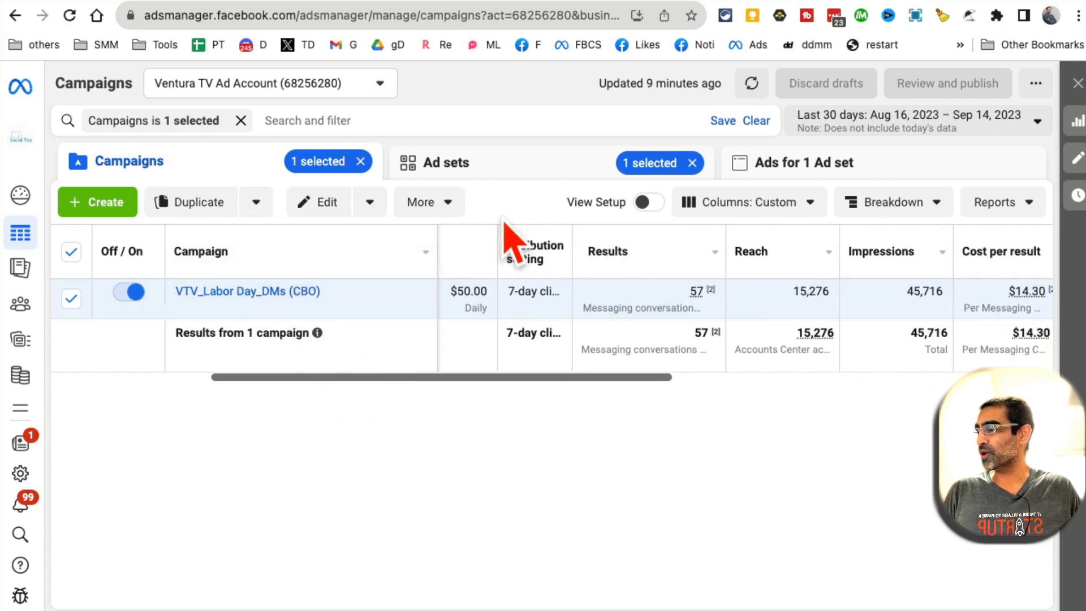
left_click_drag(651, 378, 734, 378)
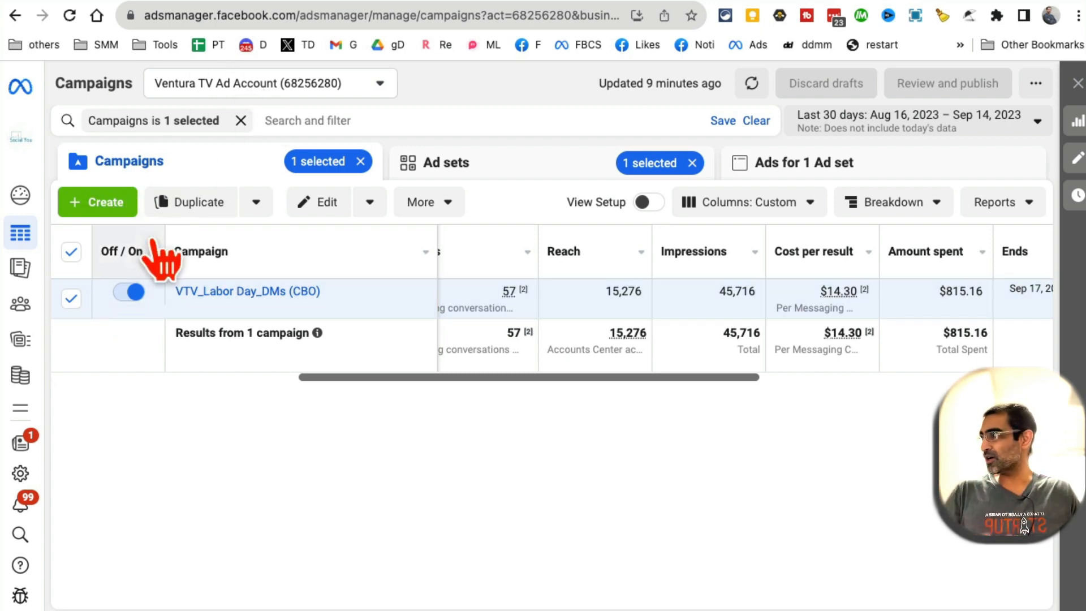
Create a new campaign with the Engagement objective and continue to its settings
left_click(101, 204)
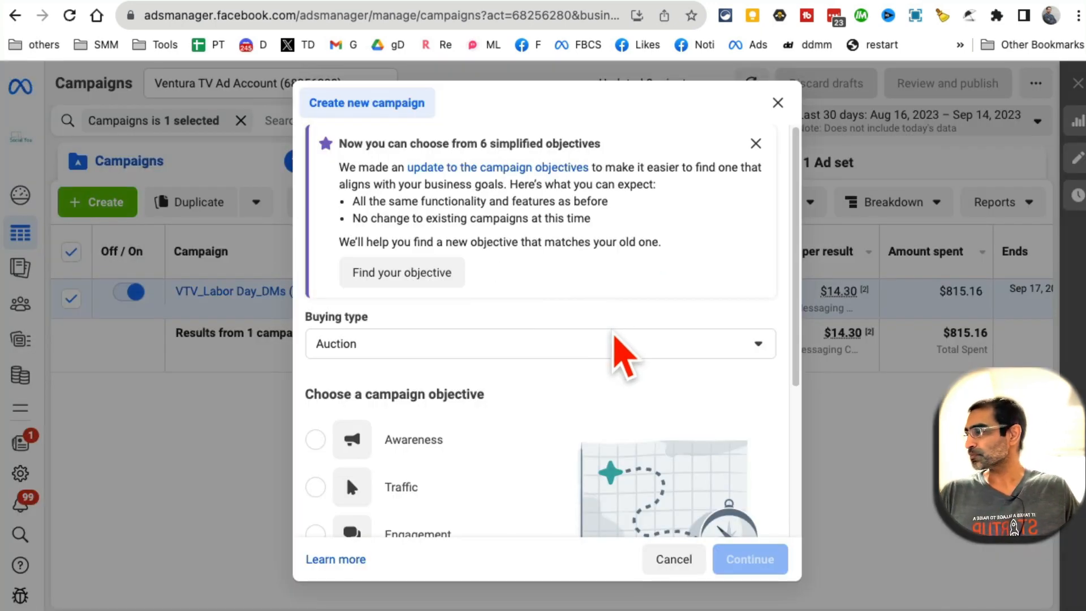
scroll(615, 335, "down", 2)
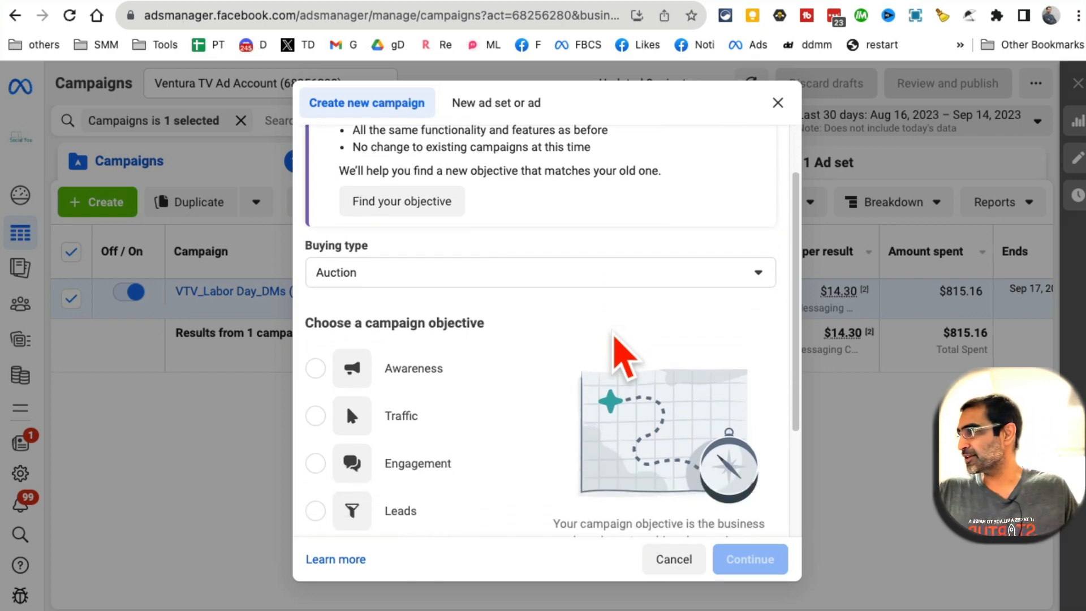
left_click_drag(390, 322, 585, 334)
scroll(407, 266, "down", 4)
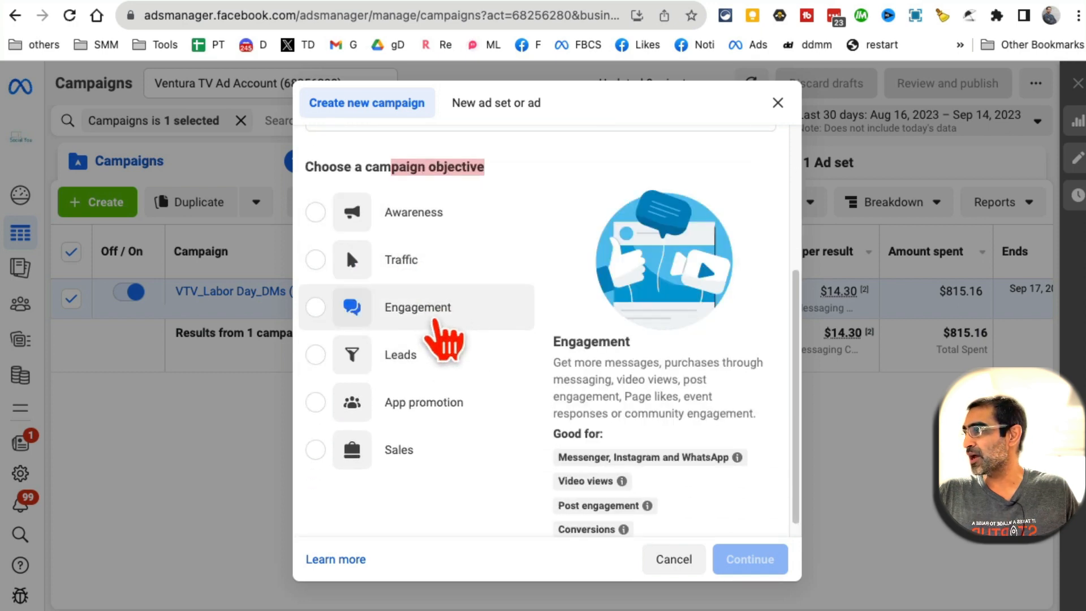
scroll(610, 333, "down", 1)
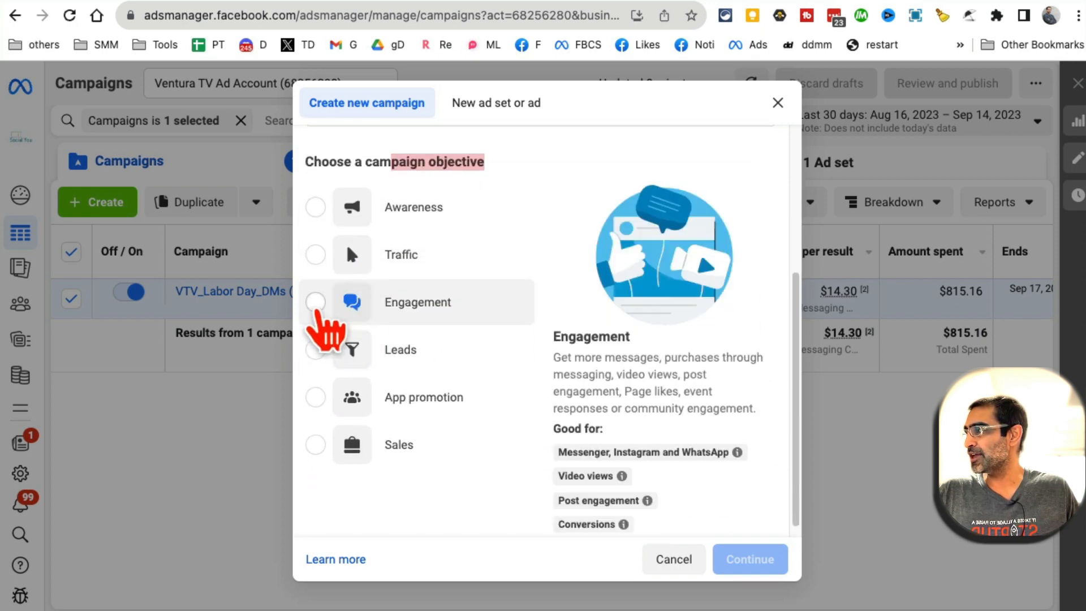
left_click(329, 317)
scroll(674, 349, "down", 1)
scroll(675, 350, "down", 1)
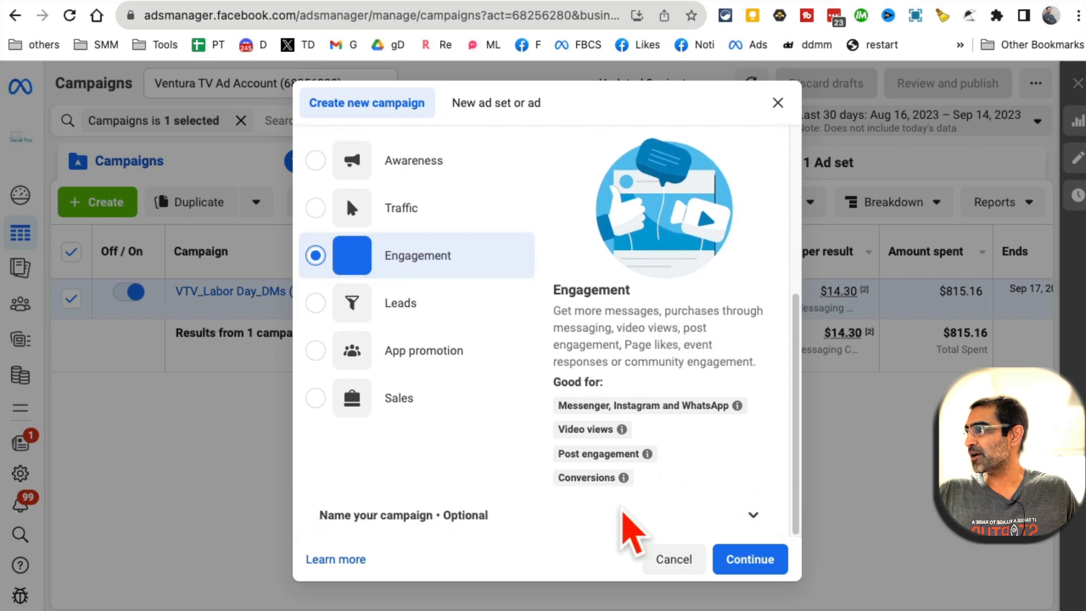
mouse_move(611, 484)
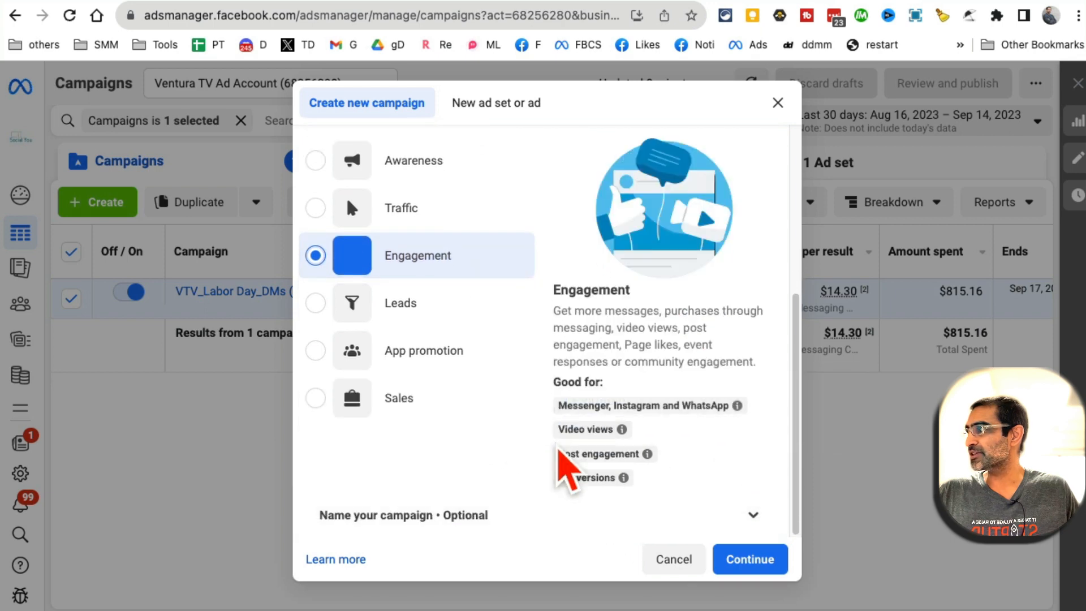
mouse_move(569, 404)
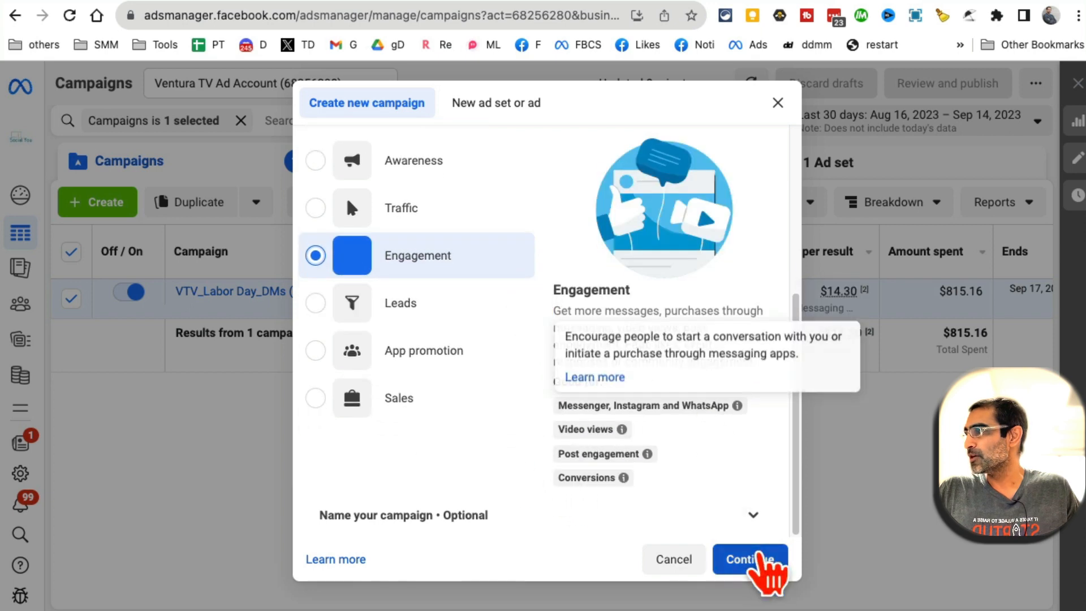
left_click(750, 559)
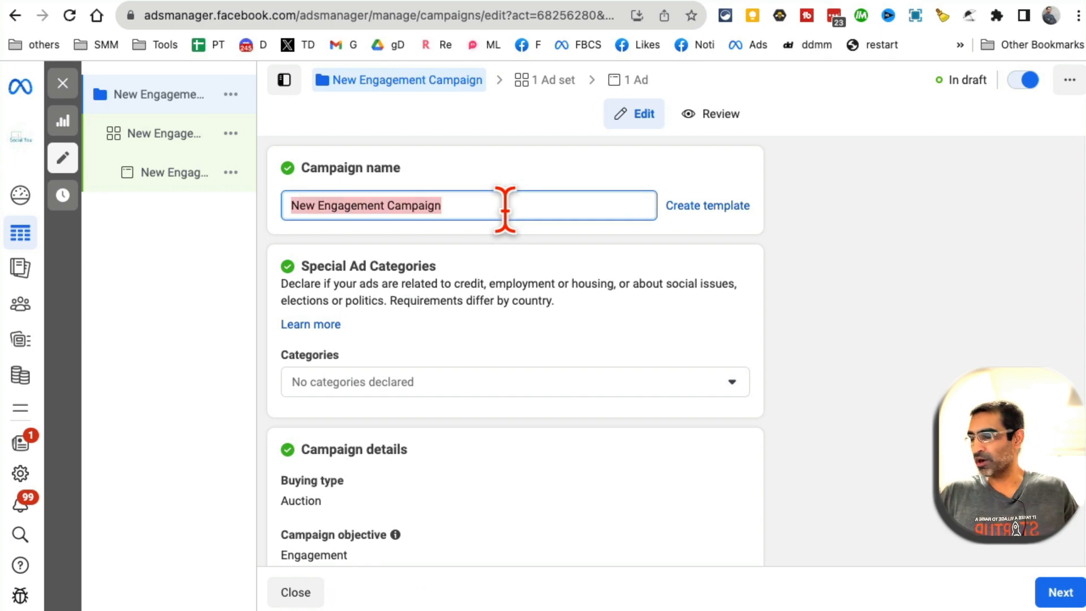
Name the campaign 'test' and continue to the ad set settings
type("test")
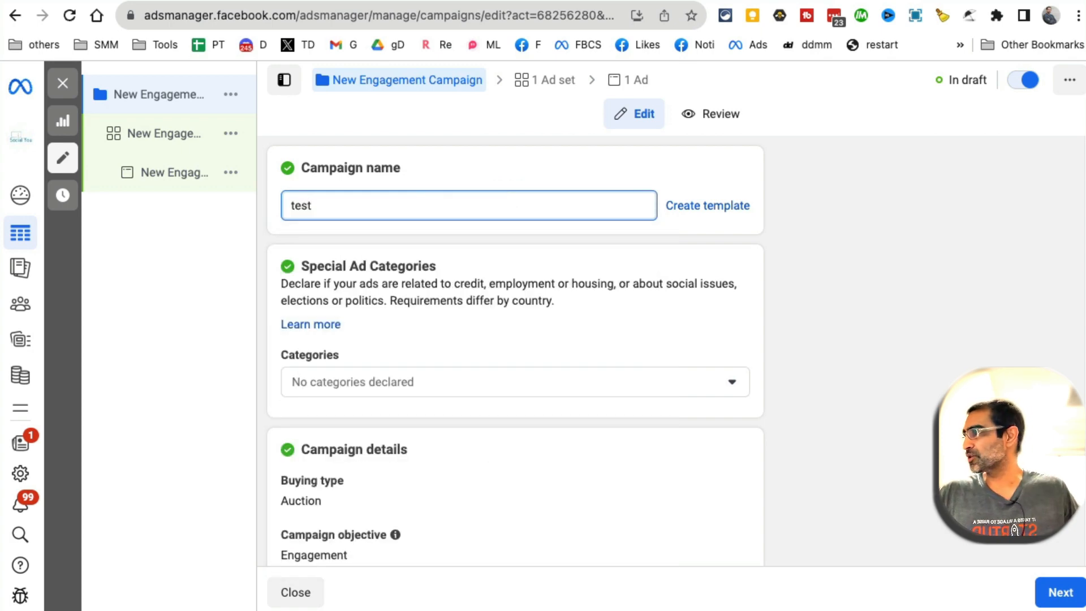
left_click(572, 173)
scroll(621, 243, "down", 3)
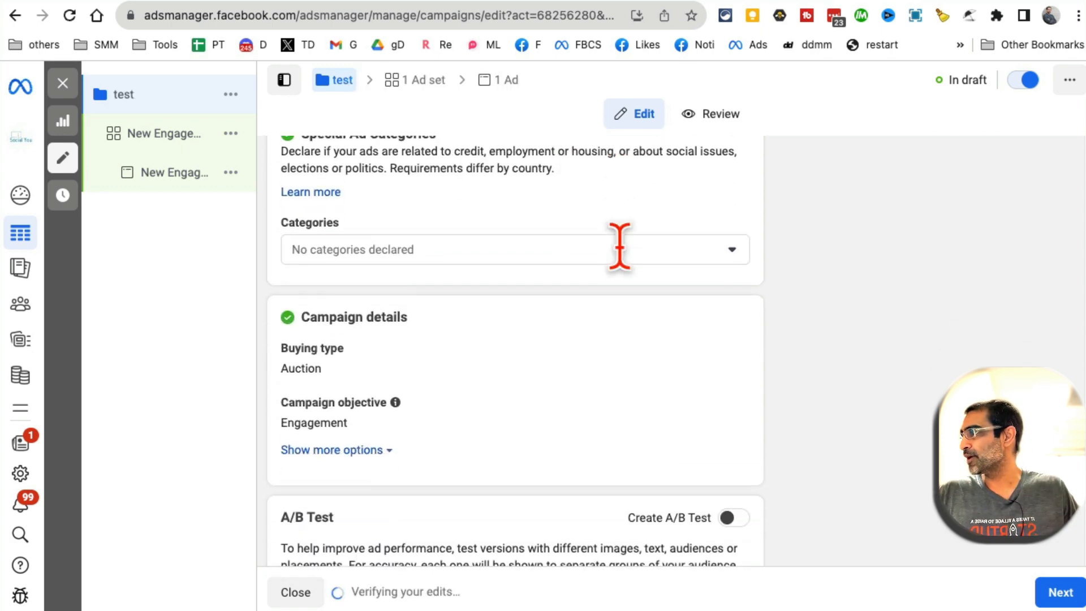
scroll(620, 249, "down", 3)
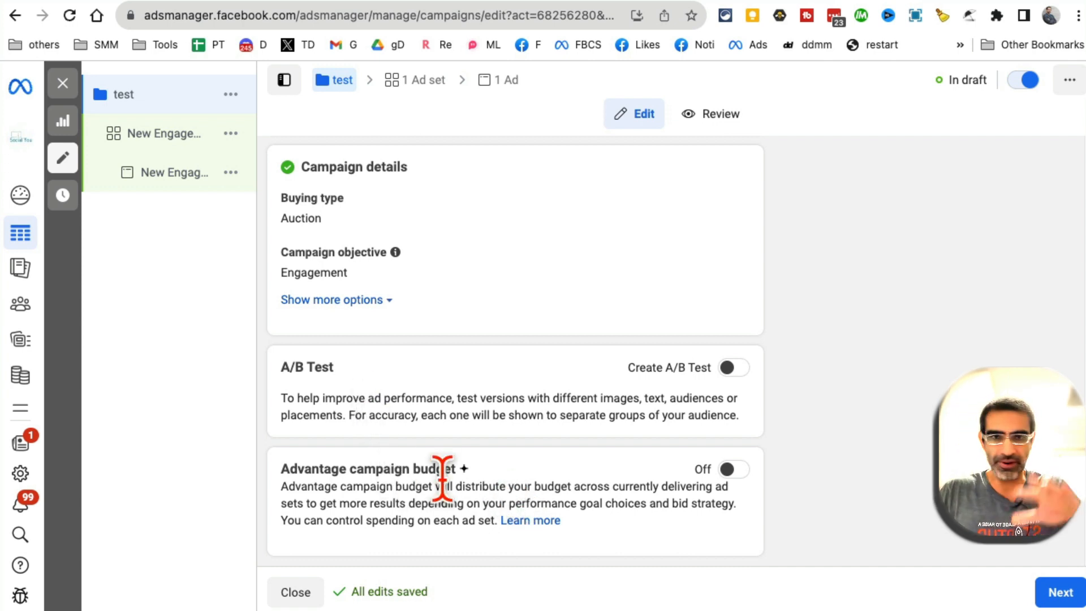
left_click(1061, 593)
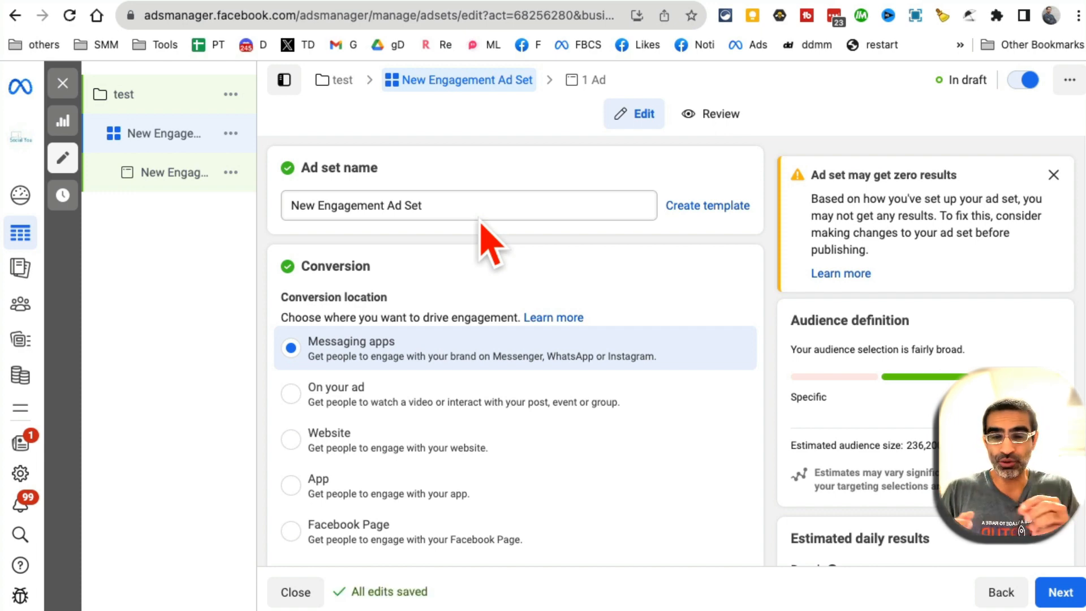
Rename the ad set to the existing name 'Top Zip Codes'
triple_click(461, 206)
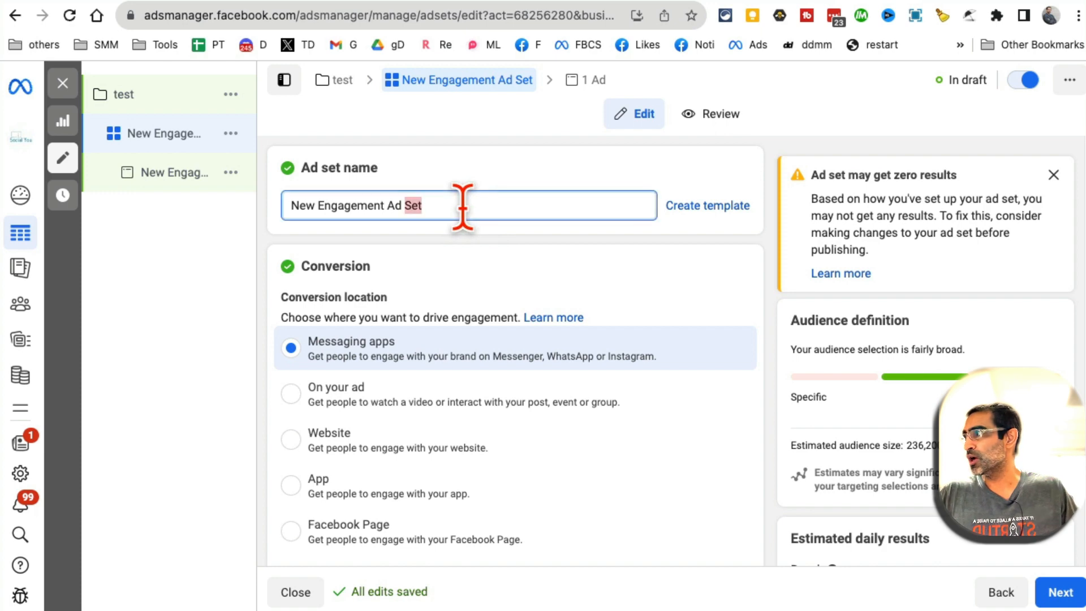
type("top")
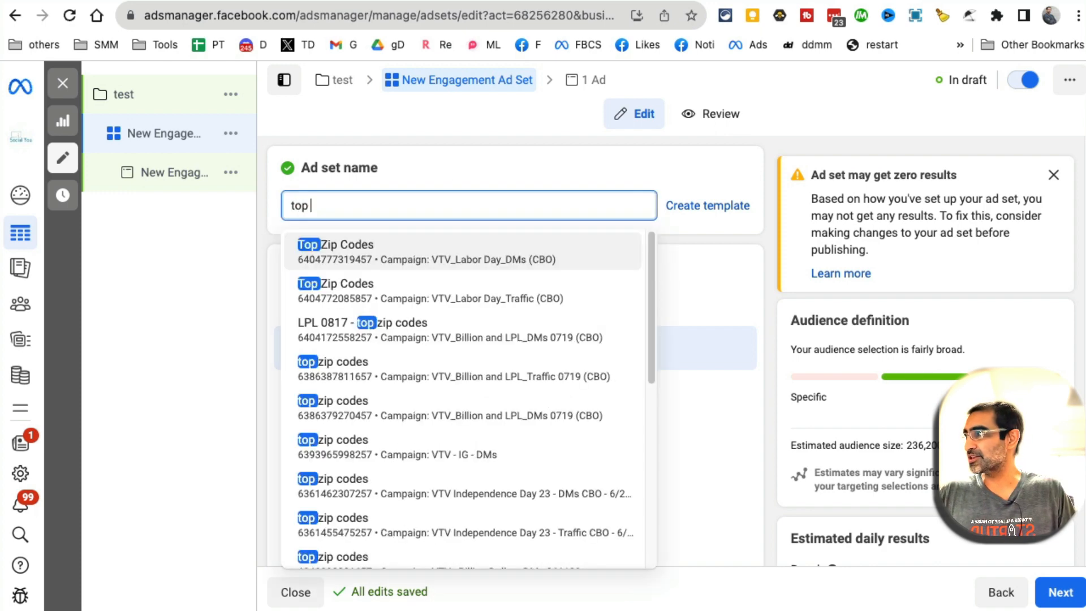
left_click(488, 252)
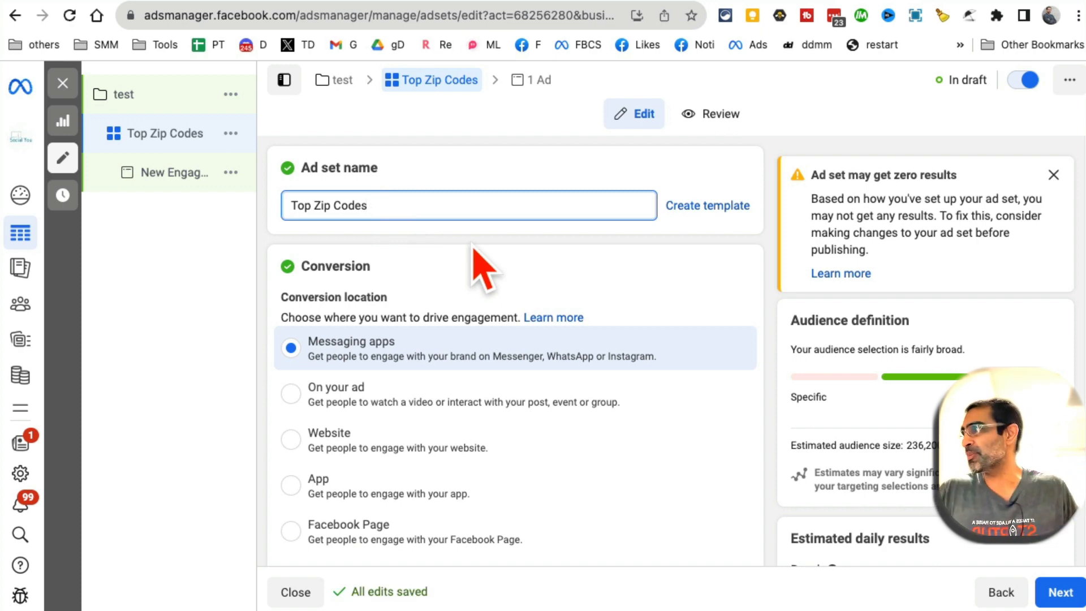
scroll(673, 453, "down", 1)
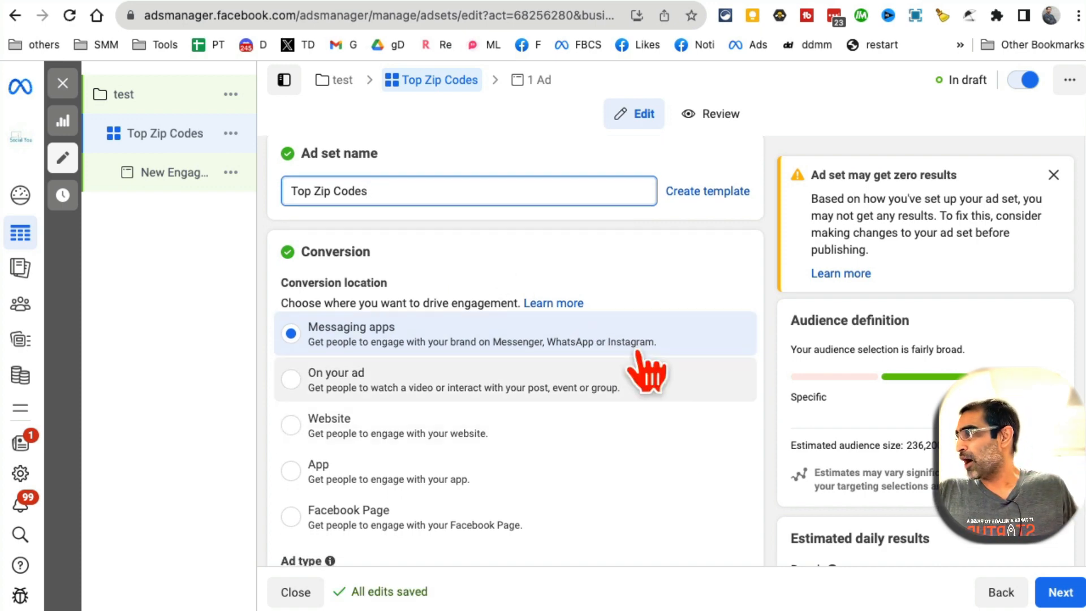
scroll(651, 470, "down", 3)
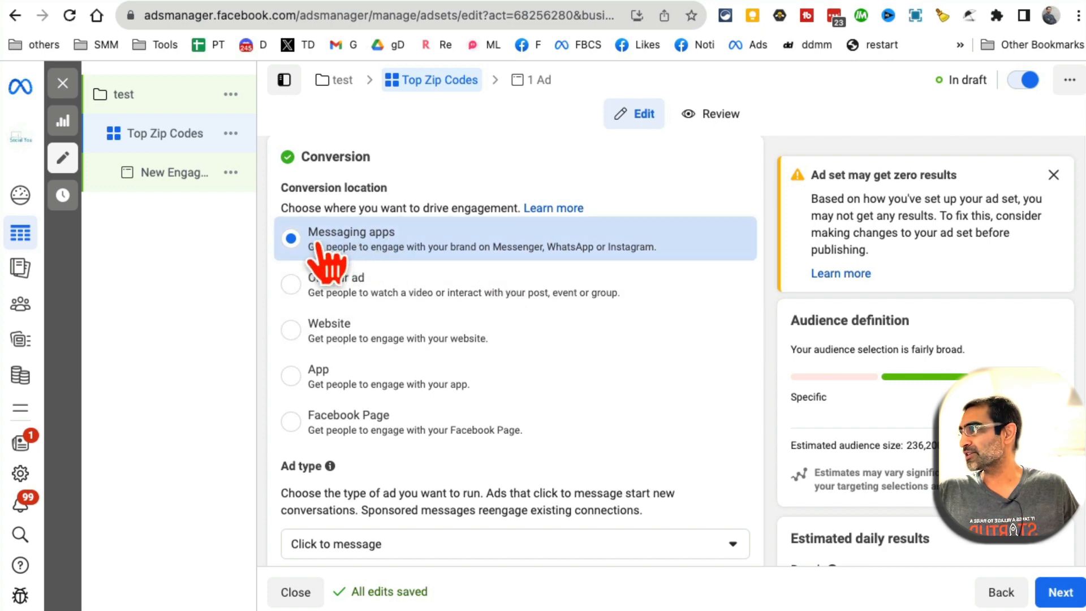
scroll(661, 380, "down", 3)
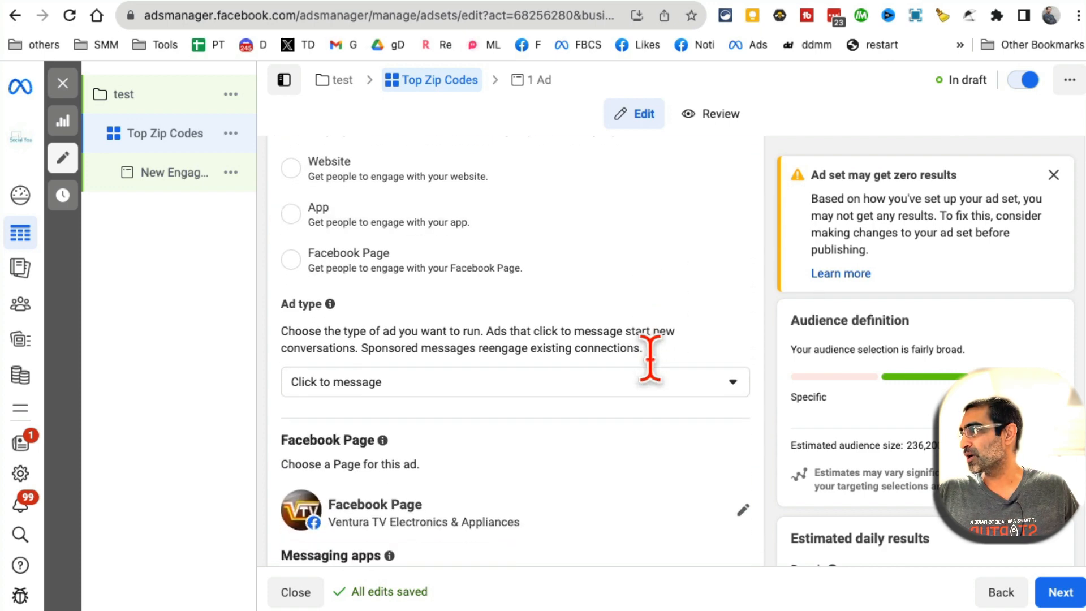
Keep the Click to message ad type with Messenger and Instagram as destinations
left_click(572, 368)
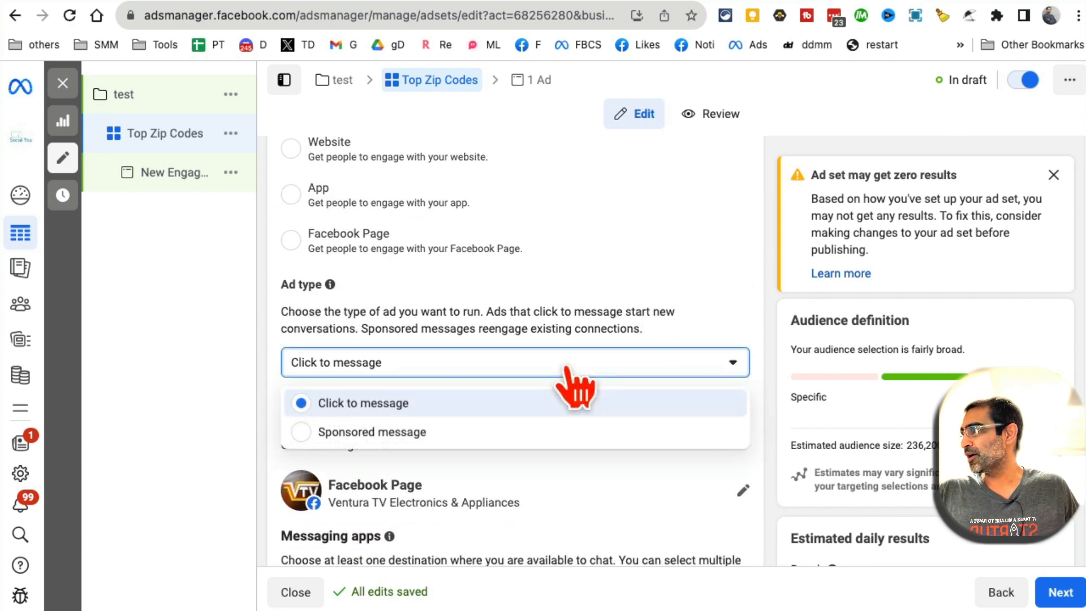
left_click(352, 411)
scroll(690, 436, "down", 1)
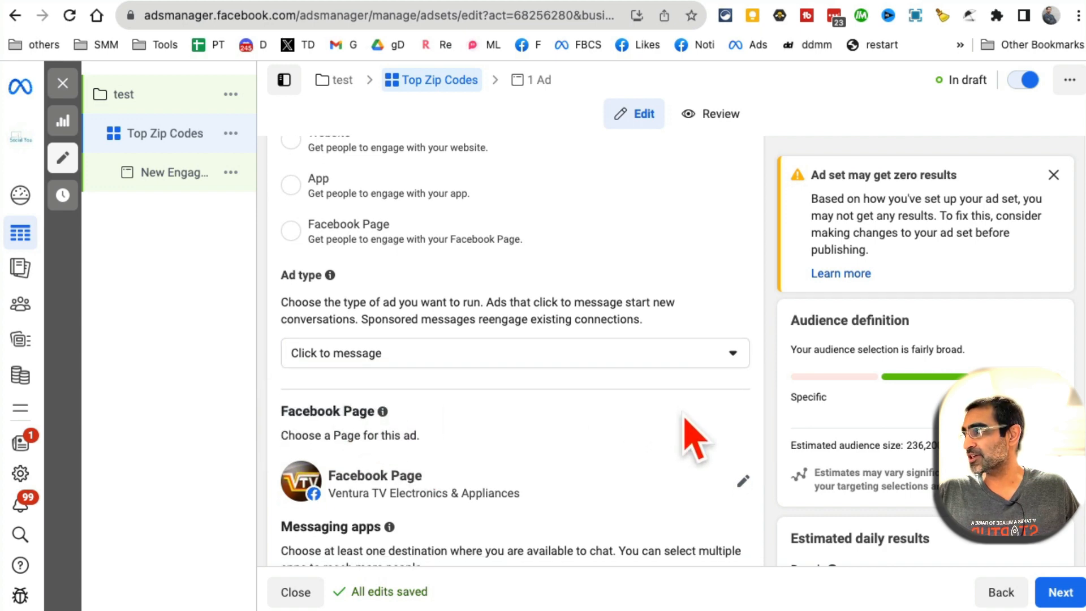
scroll(691, 436, "down", 3)
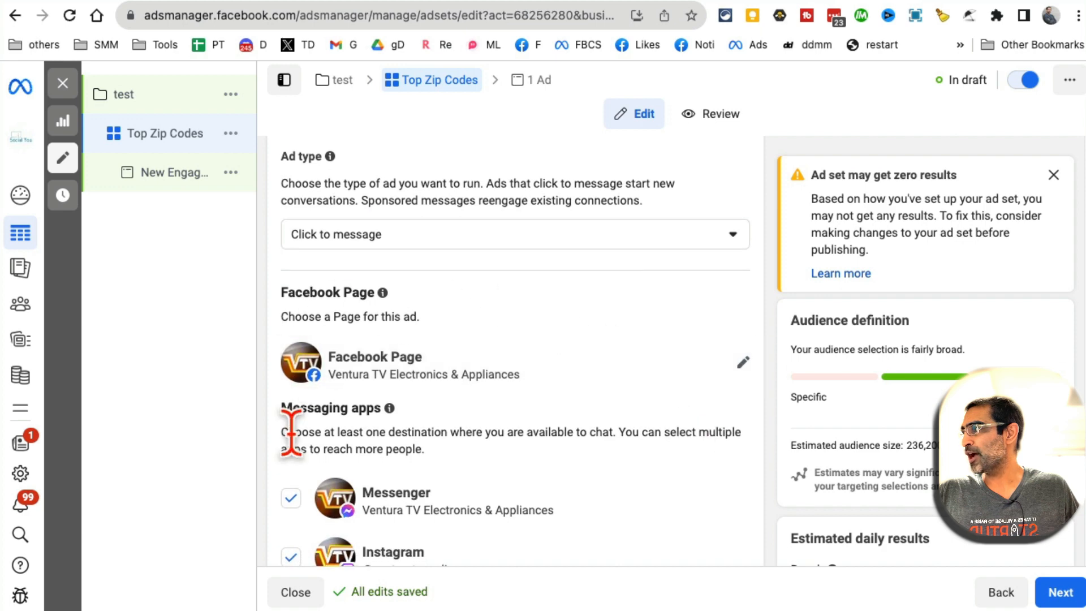
scroll(552, 435, "down", 2)
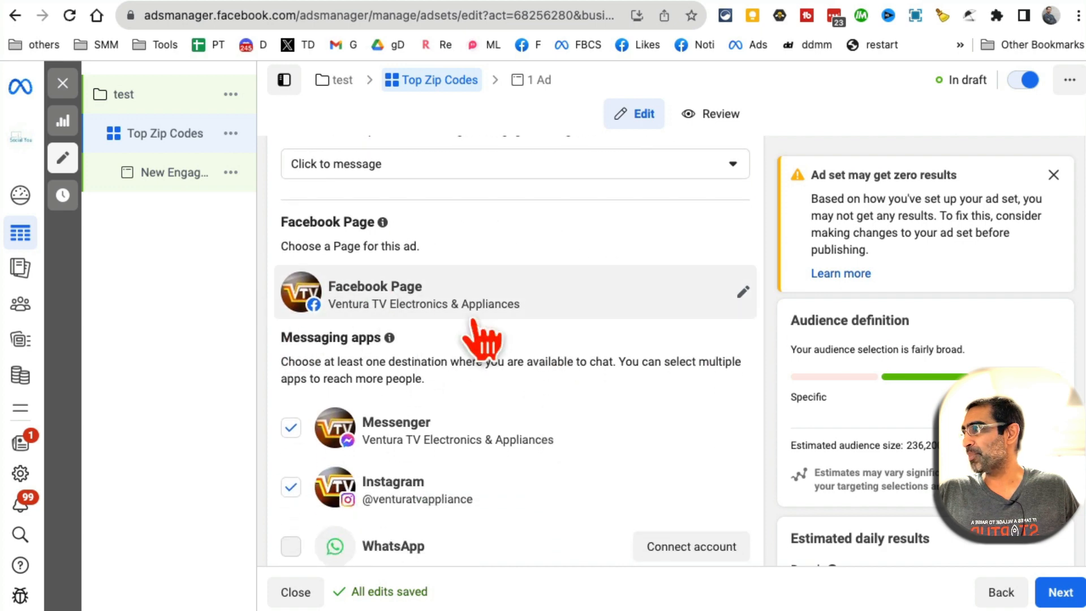
scroll(514, 437, "down", 4)
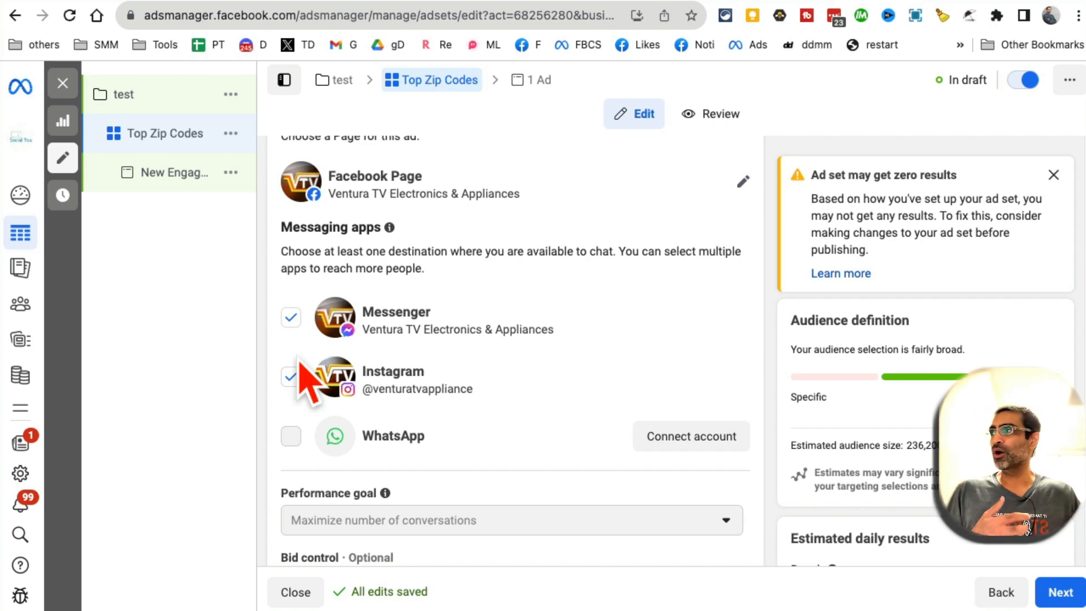
left_click(291, 377)
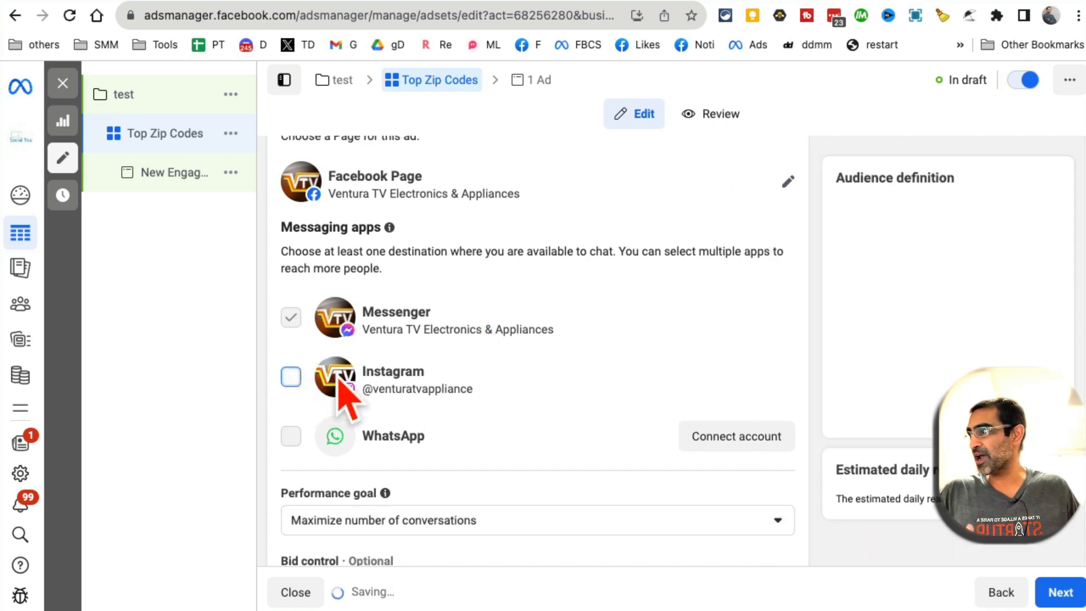
left_click(291, 377)
scroll(560, 362, "down", 1)
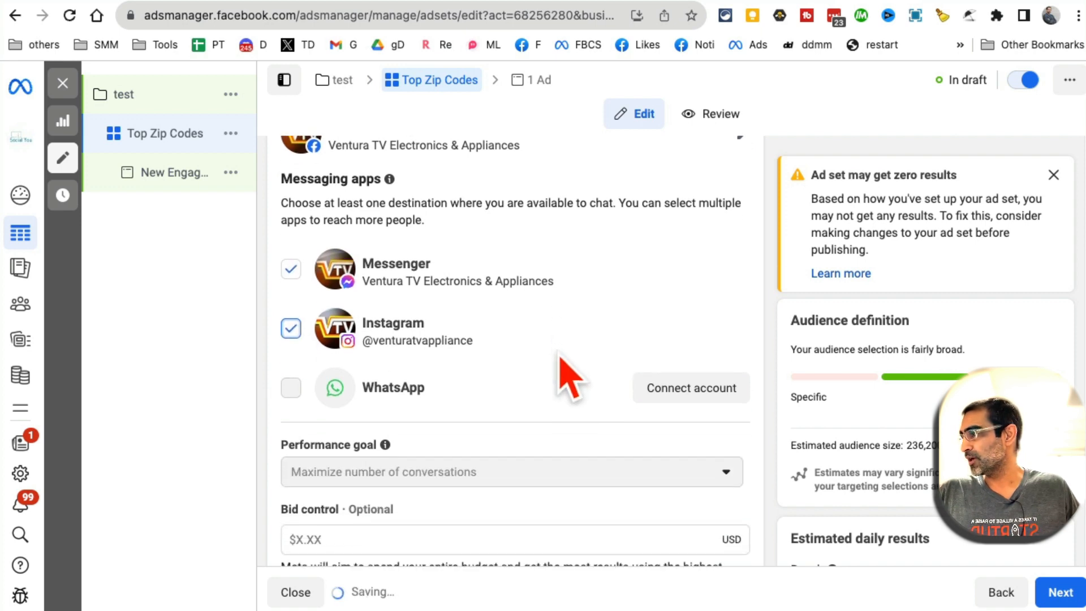
scroll(560, 357, "down", 3)
scroll(560, 360, "down", 5)
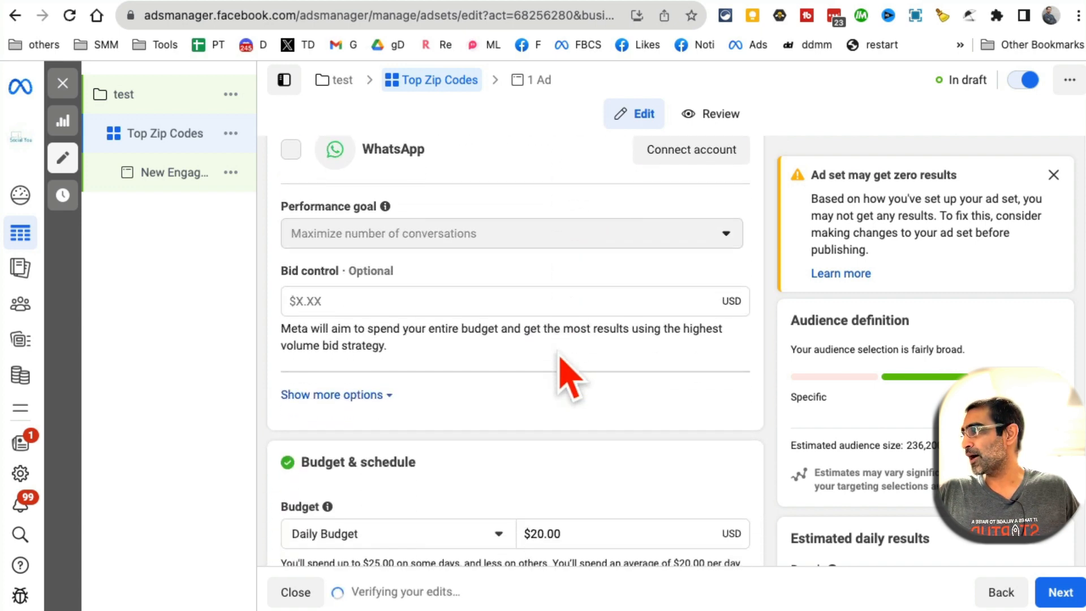
Set the ad set's daily budget to $10.00 and scroll down to the Audience section
double_click(580, 365)
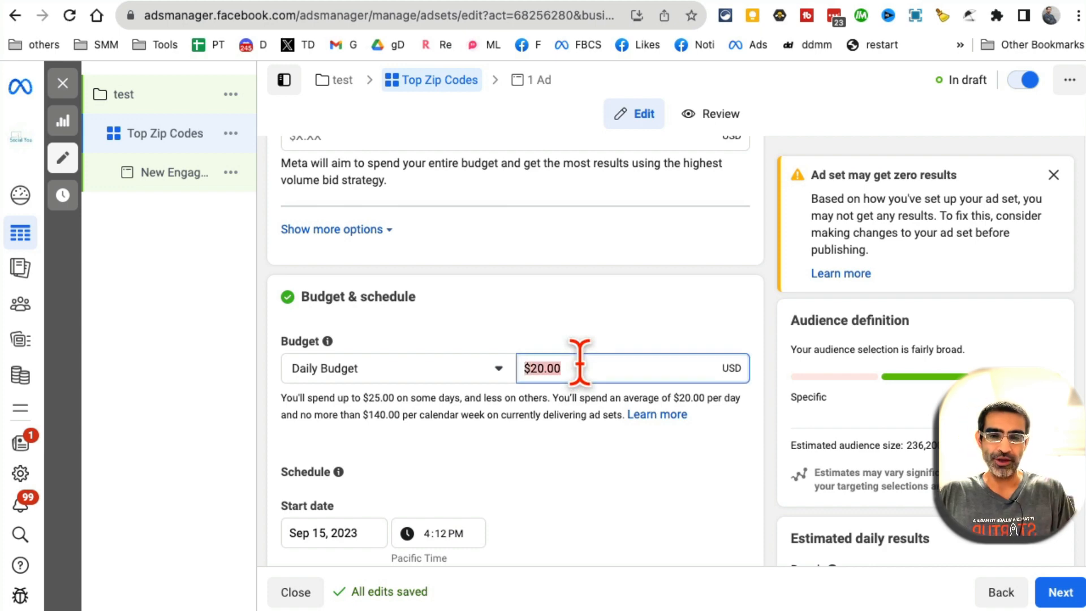
type("10")
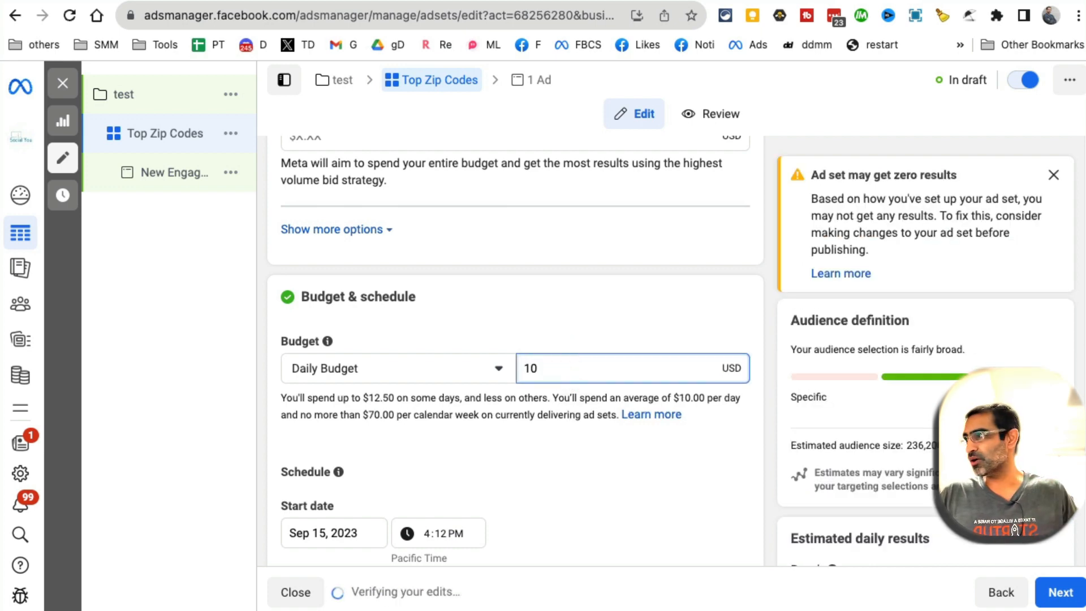
left_click(614, 325)
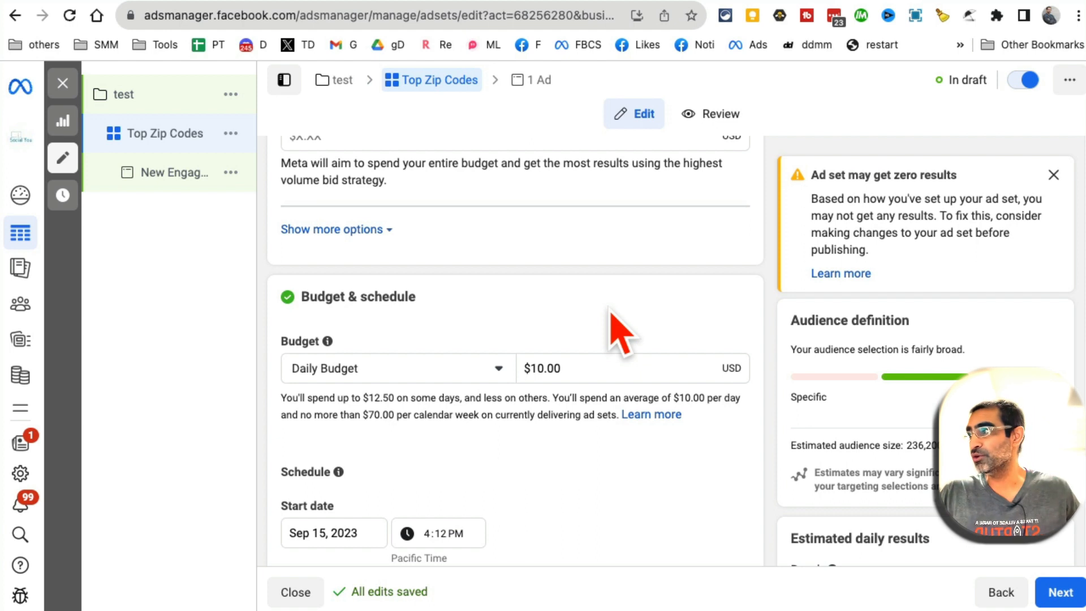
left_click(565, 369)
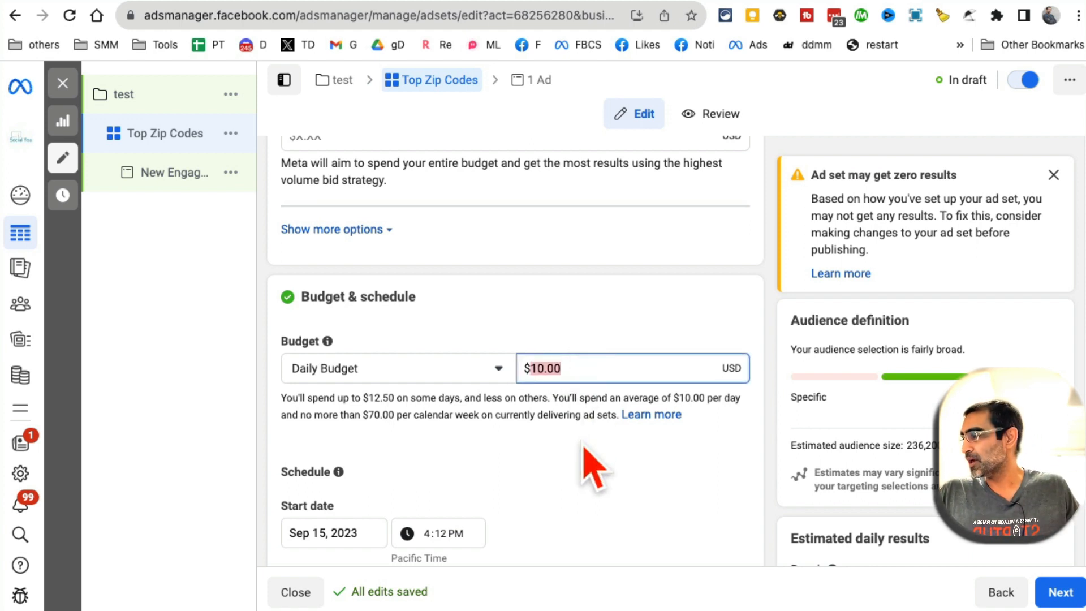
scroll(589, 435, "down", 1)
scroll(588, 436, "down", 4)
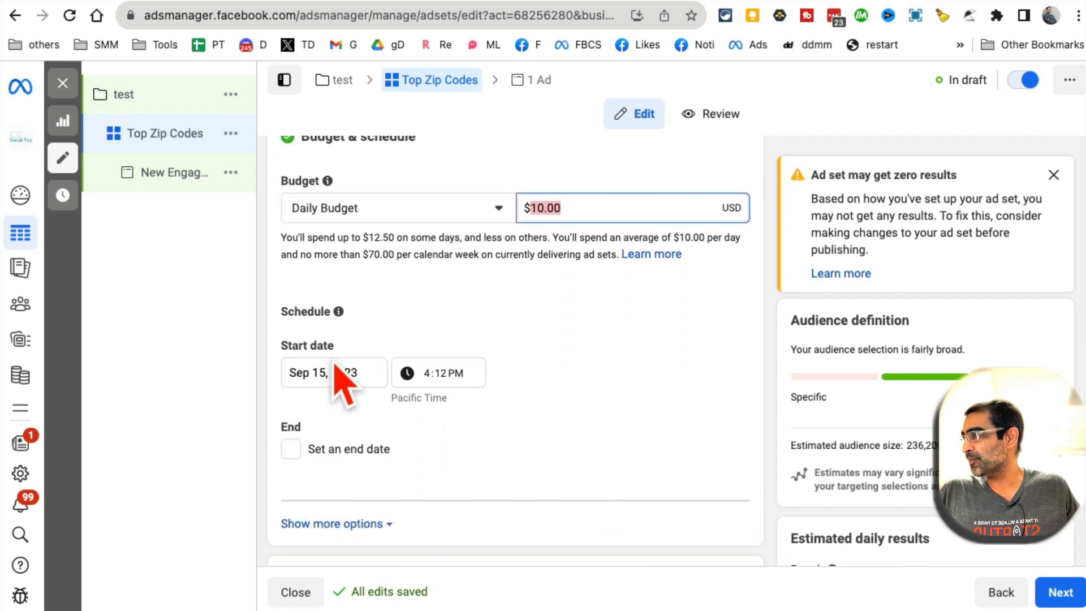
scroll(543, 431, "down", 1)
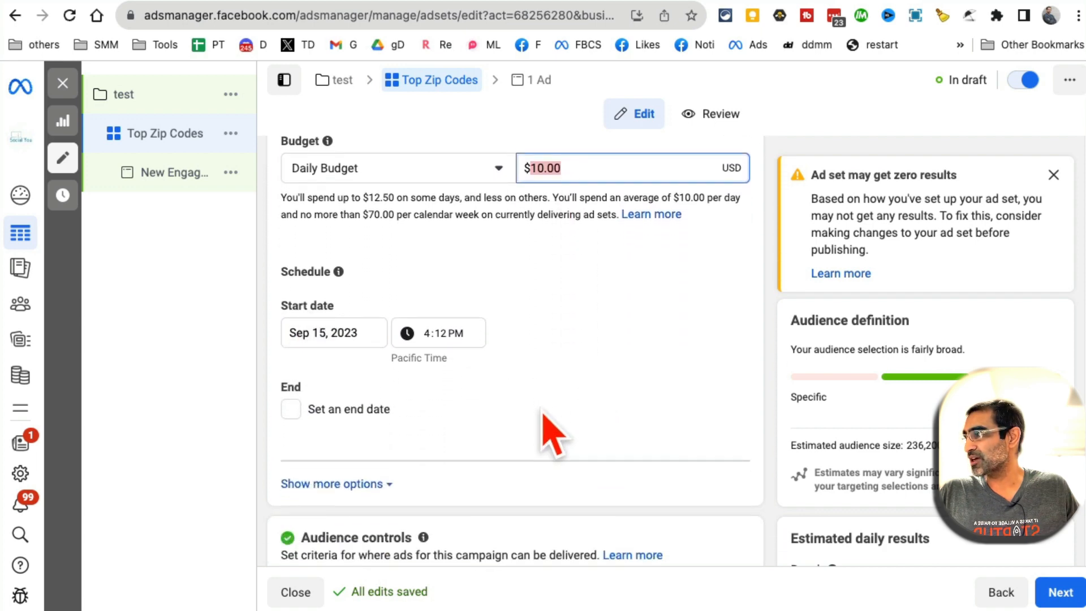
scroll(569, 426, "down", 10)
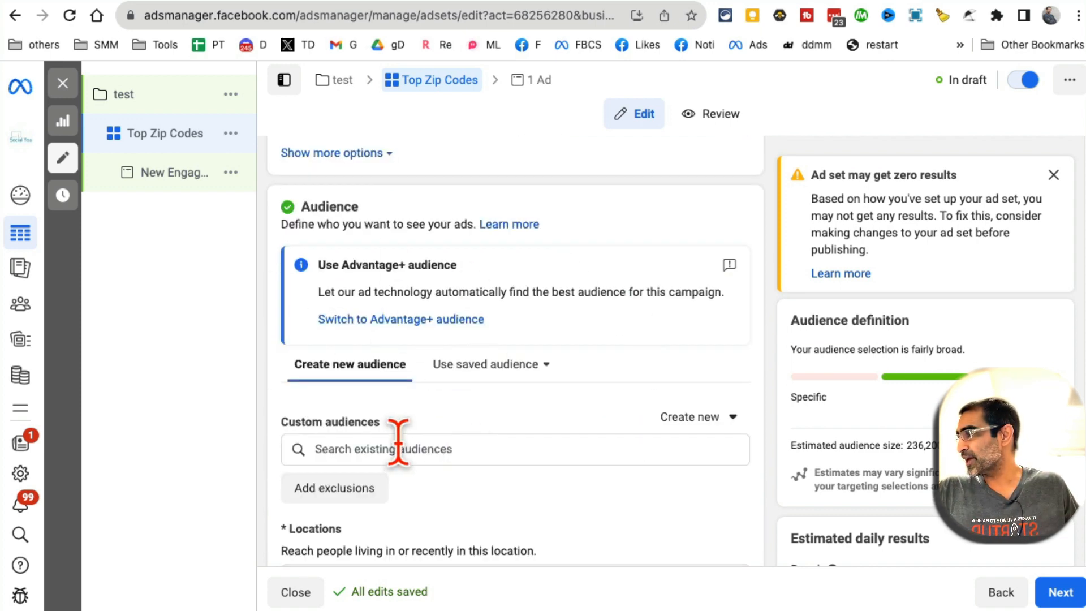
Apply the saved audience 'VTV Top Zip Codes' to the ad set
left_click(447, 449)
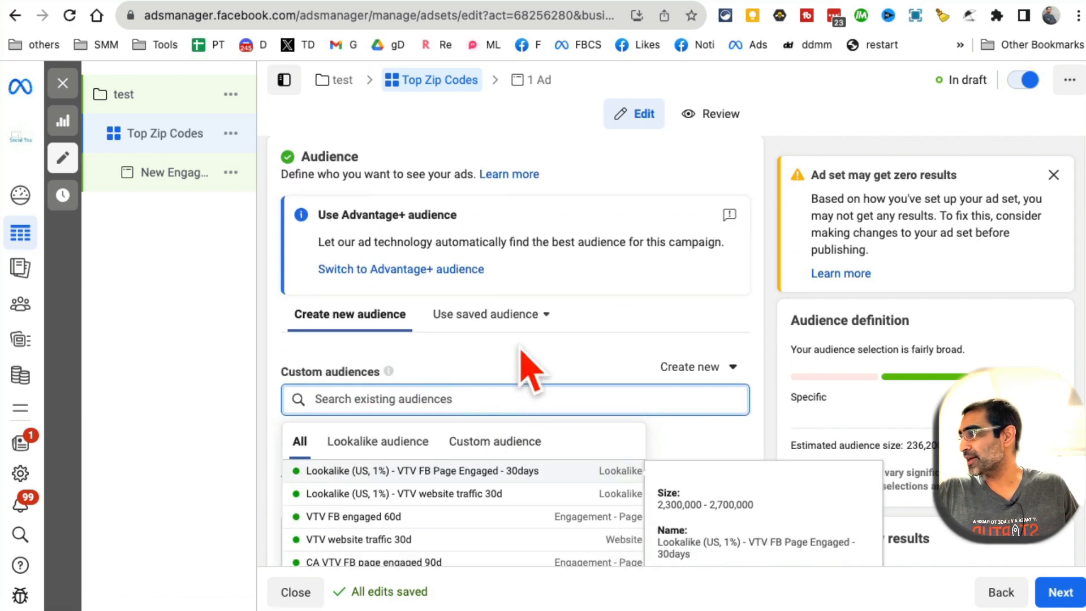
left_click(526, 300)
scroll(528, 339, "down", 5)
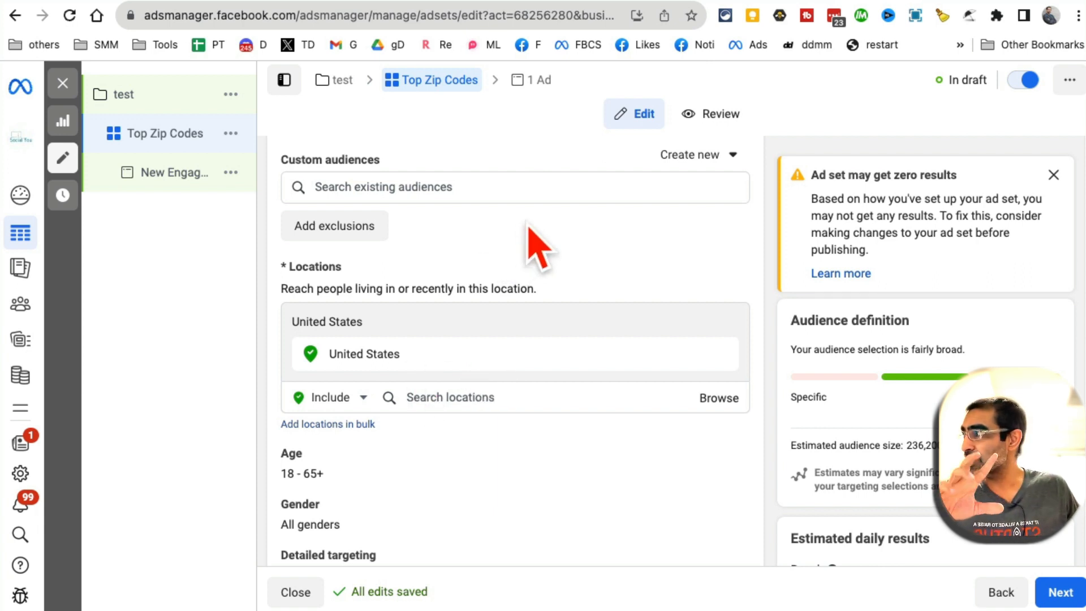
scroll(582, 257, "up", 1)
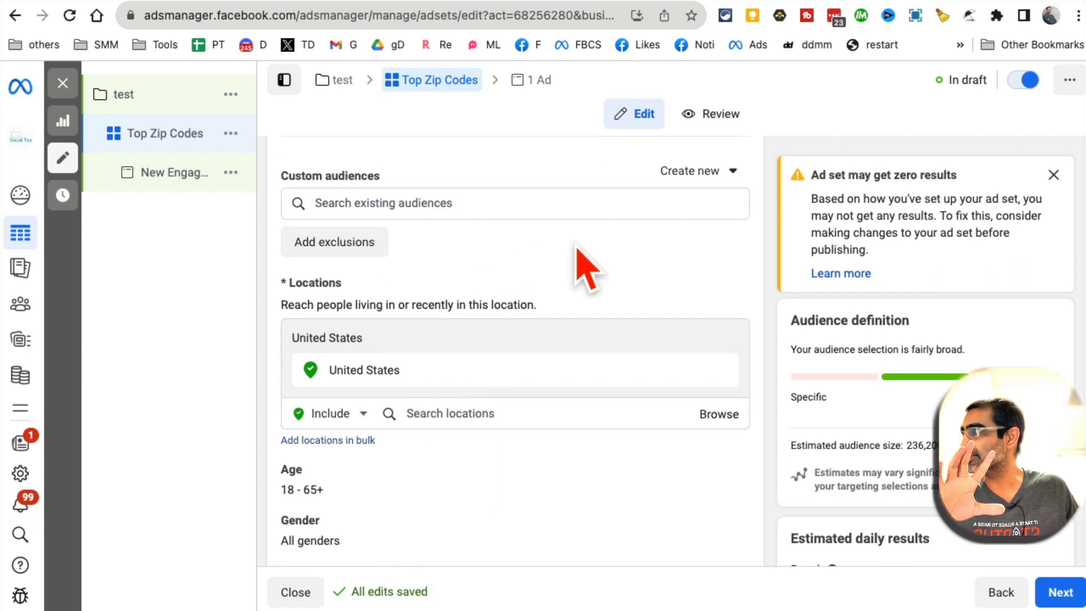
scroll(594, 274, "up", 5)
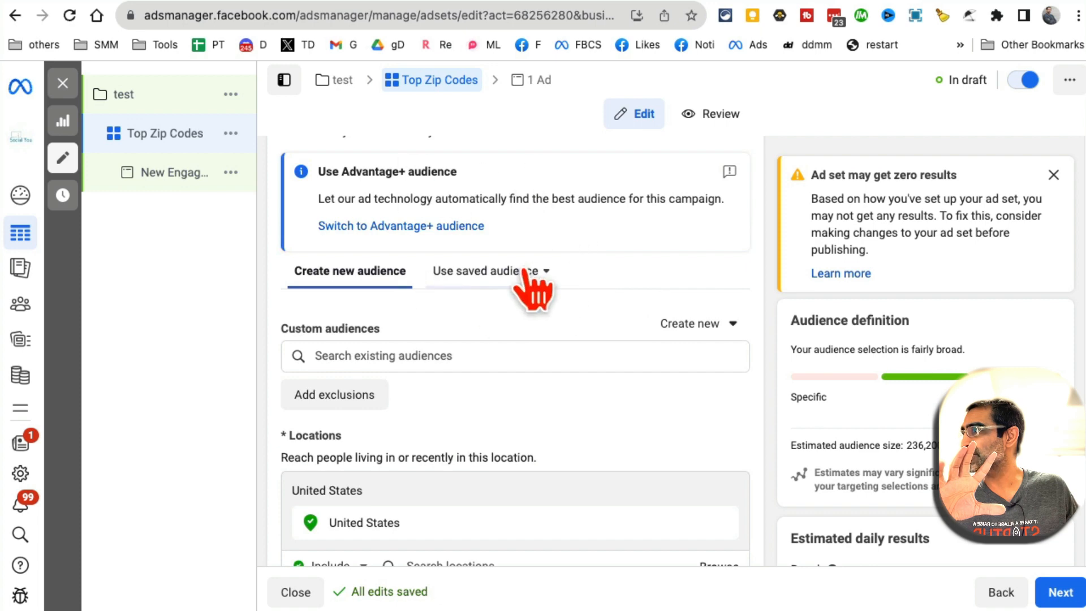
left_click(525, 271)
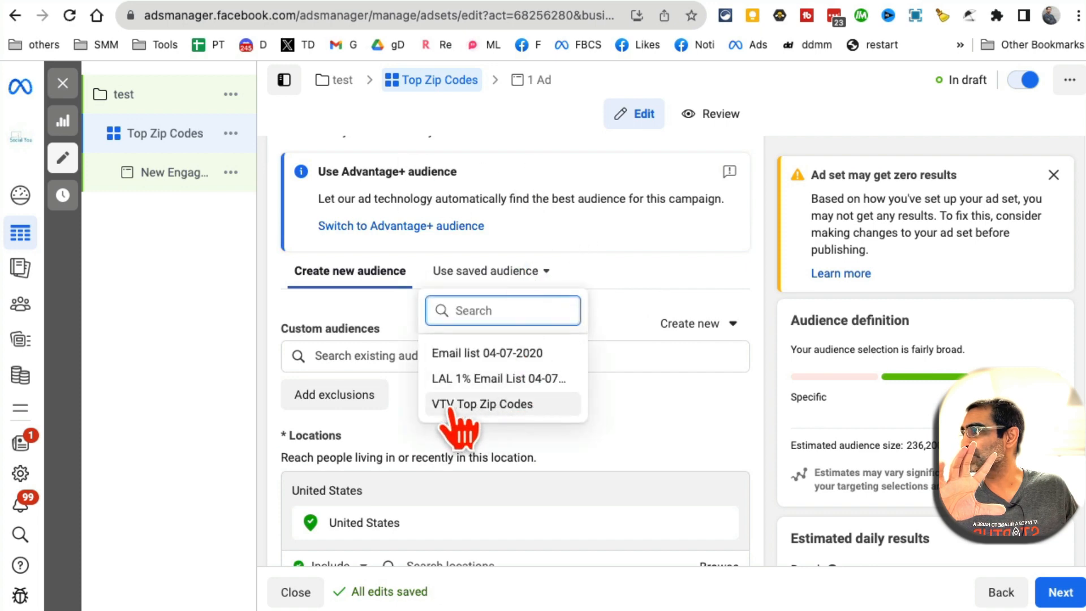
left_click(486, 404)
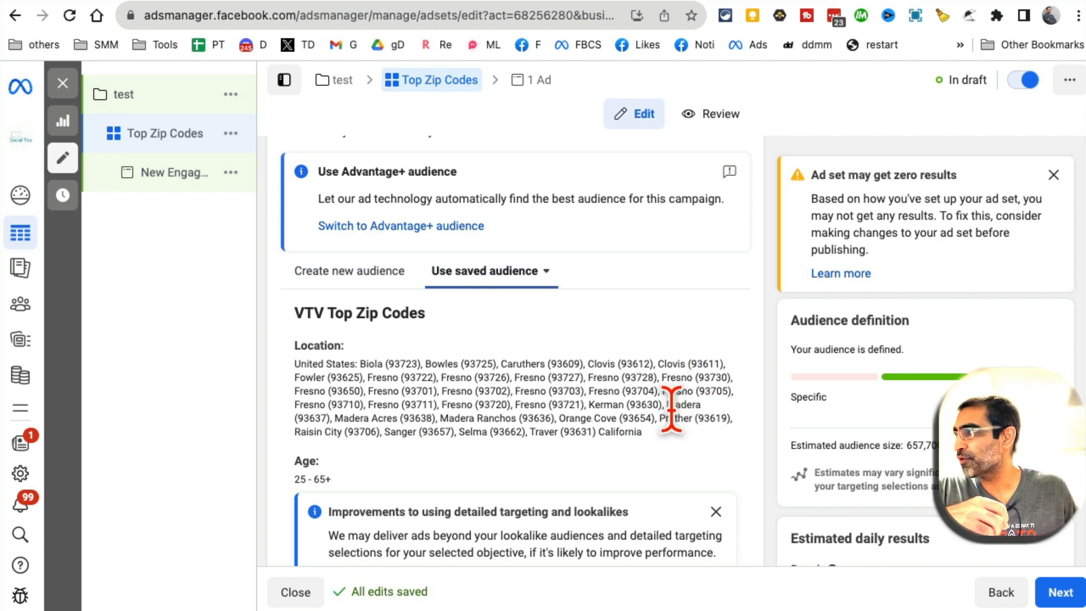
Review the audience's Fresno-area zip codes and details, closing the editor without changes
left_click_drag(671, 456, 310, 363)
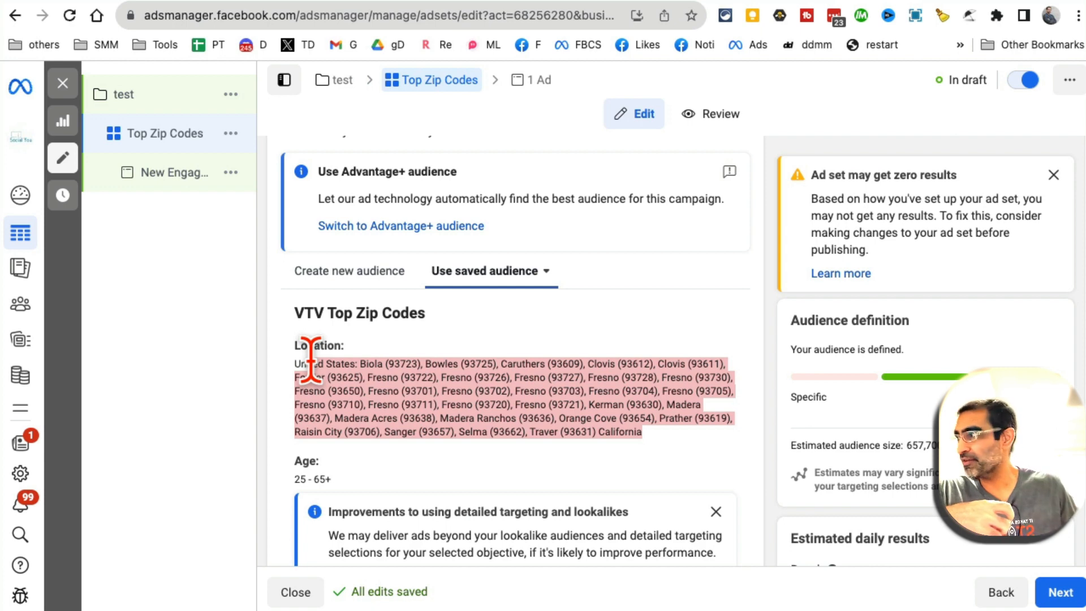
scroll(574, 362, "down", 2)
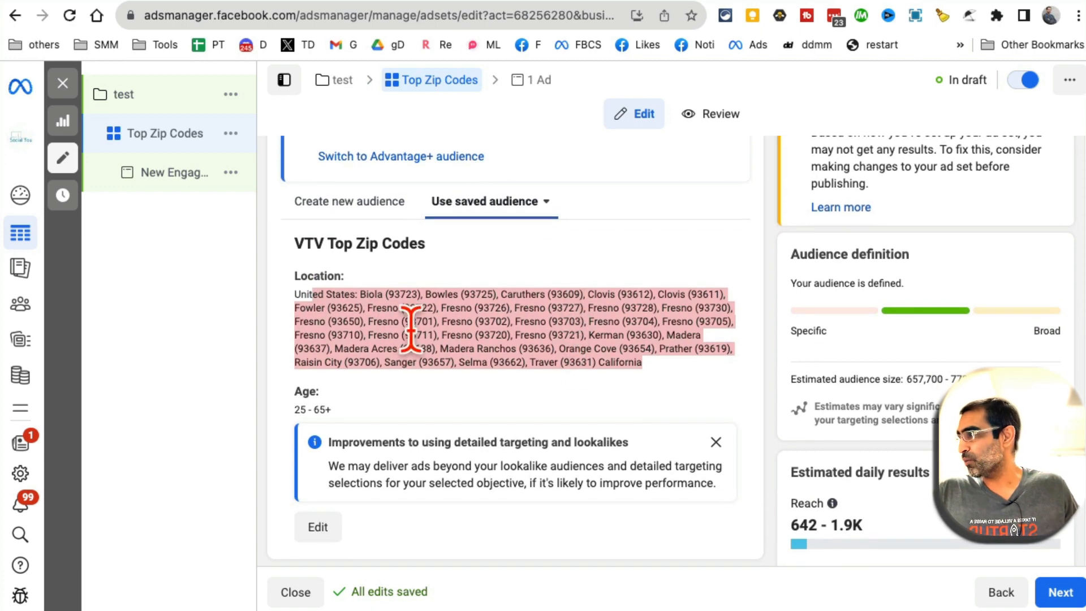
scroll(486, 438, "down", 4)
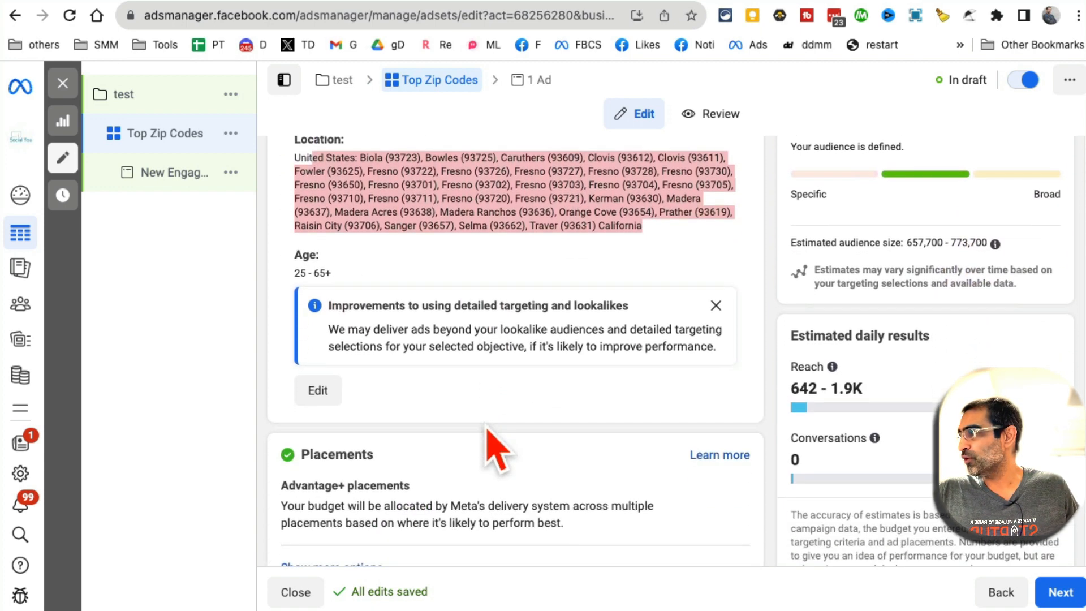
left_click(317, 359)
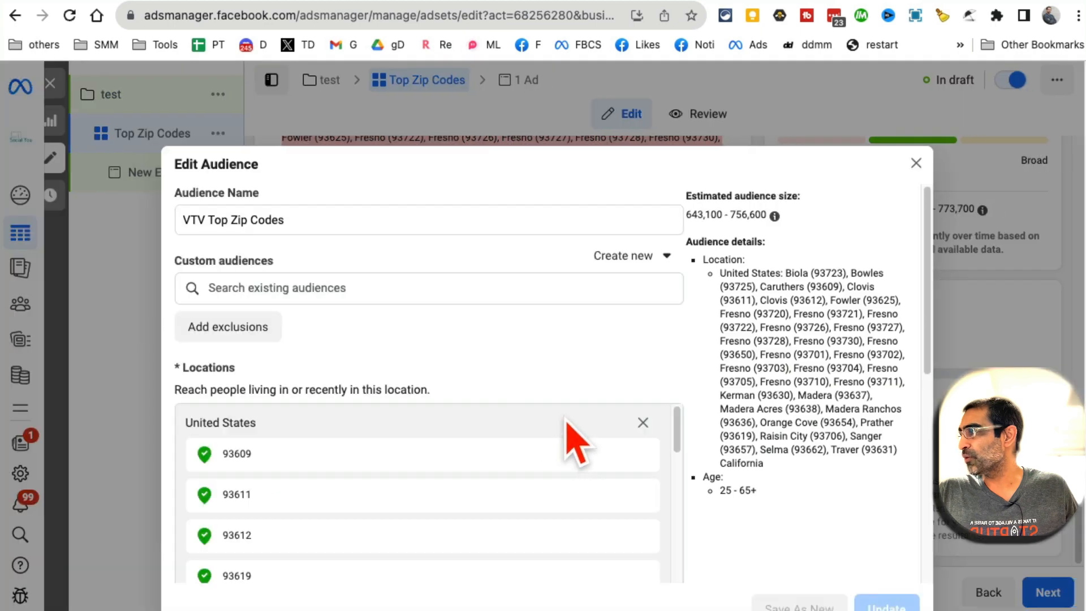
left_click(916, 163)
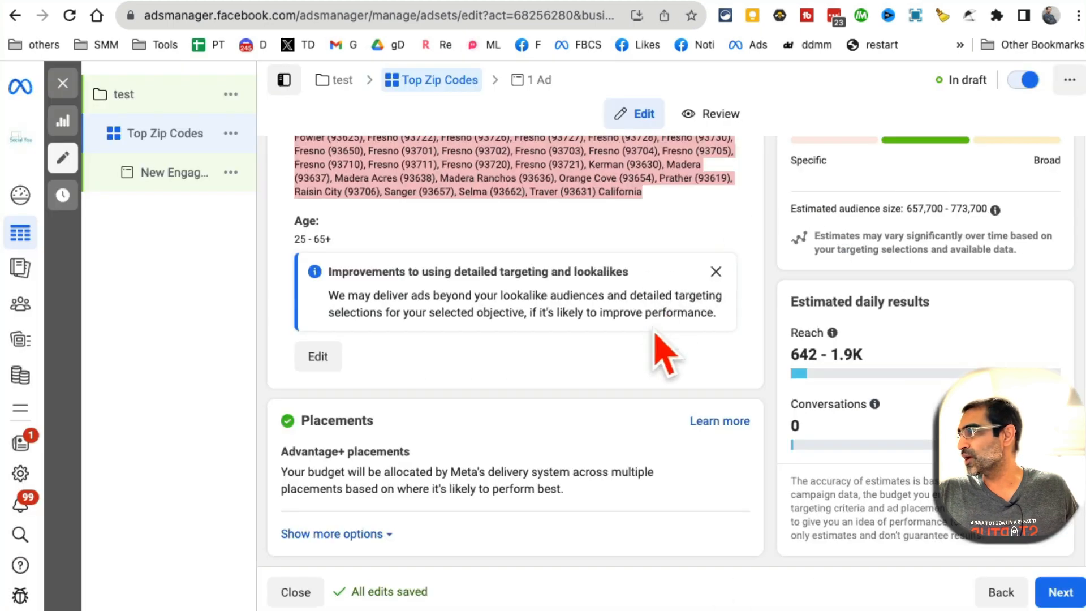
scroll(551, 428, "up", 1)
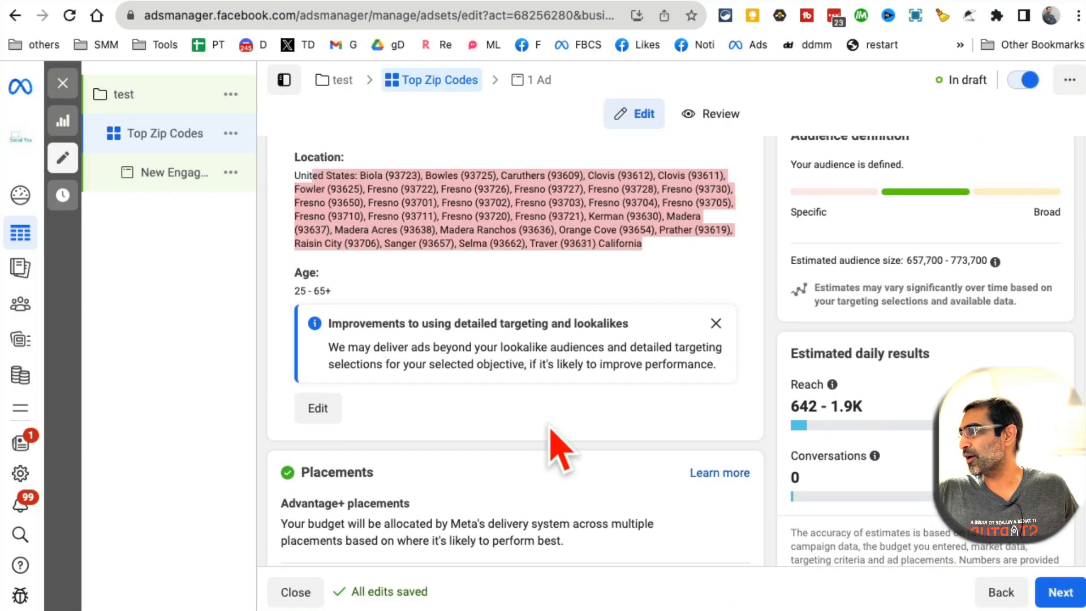
scroll(555, 453, "up", 2)
scroll(396, 292, "up", 2)
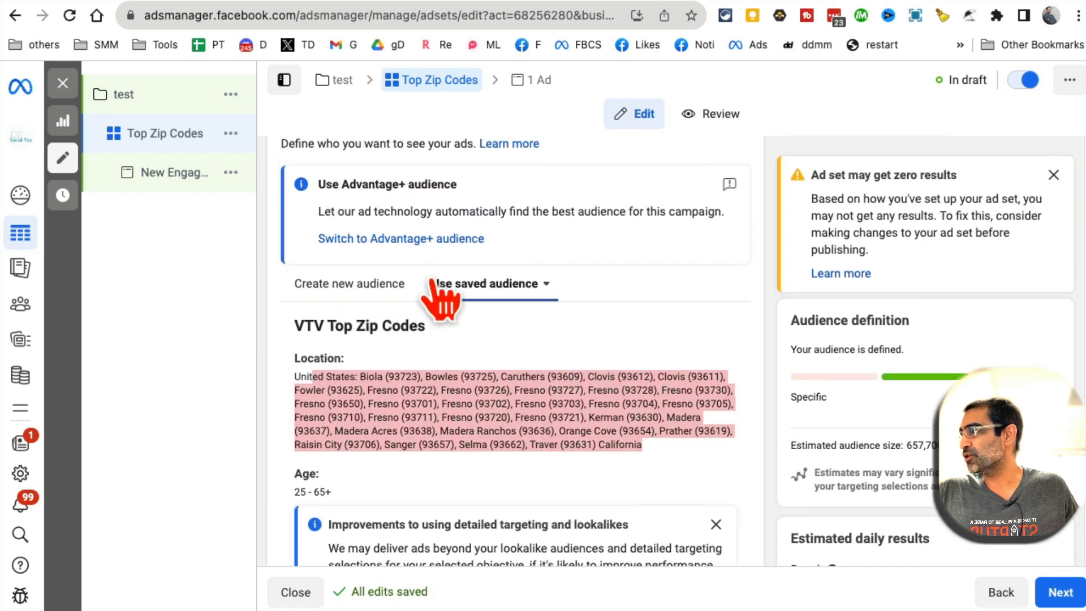
left_click(370, 286)
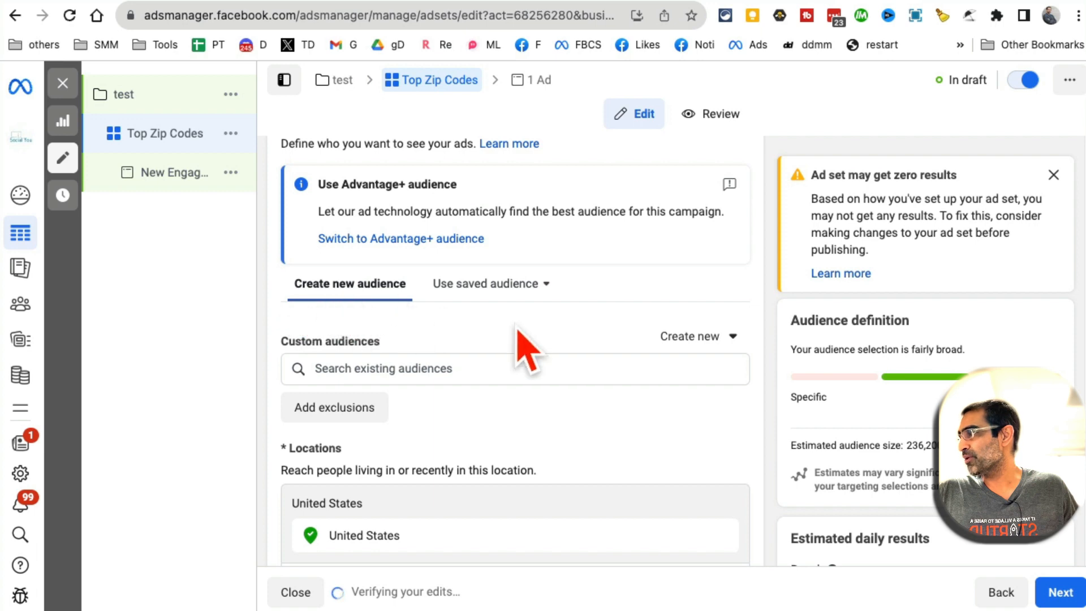
left_click(625, 521)
scroll(625, 521, "down", 3)
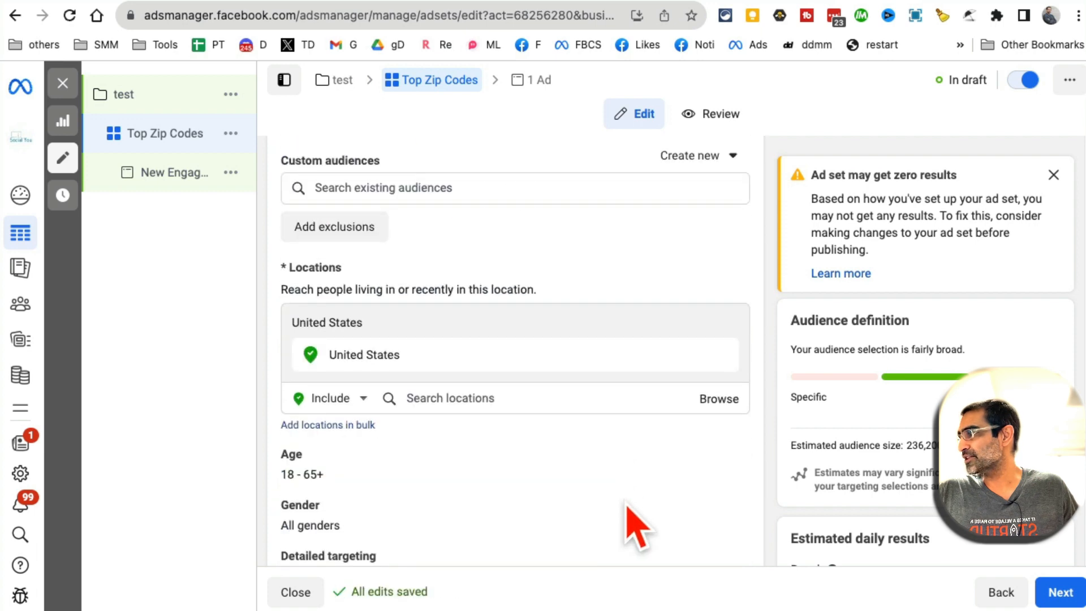
left_click(474, 398)
type("fresno")
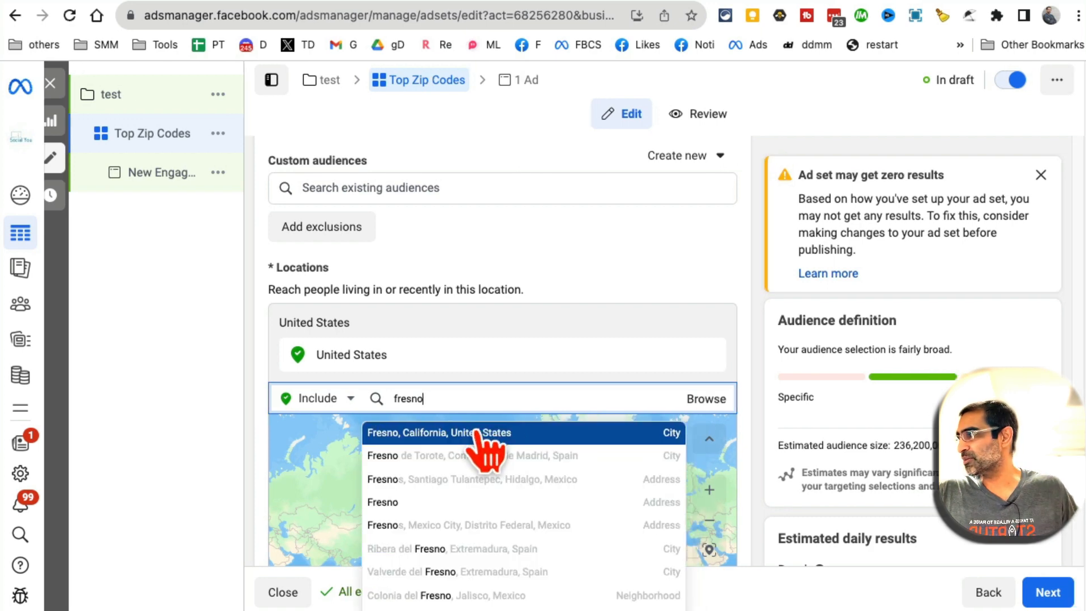
left_click(474, 436)
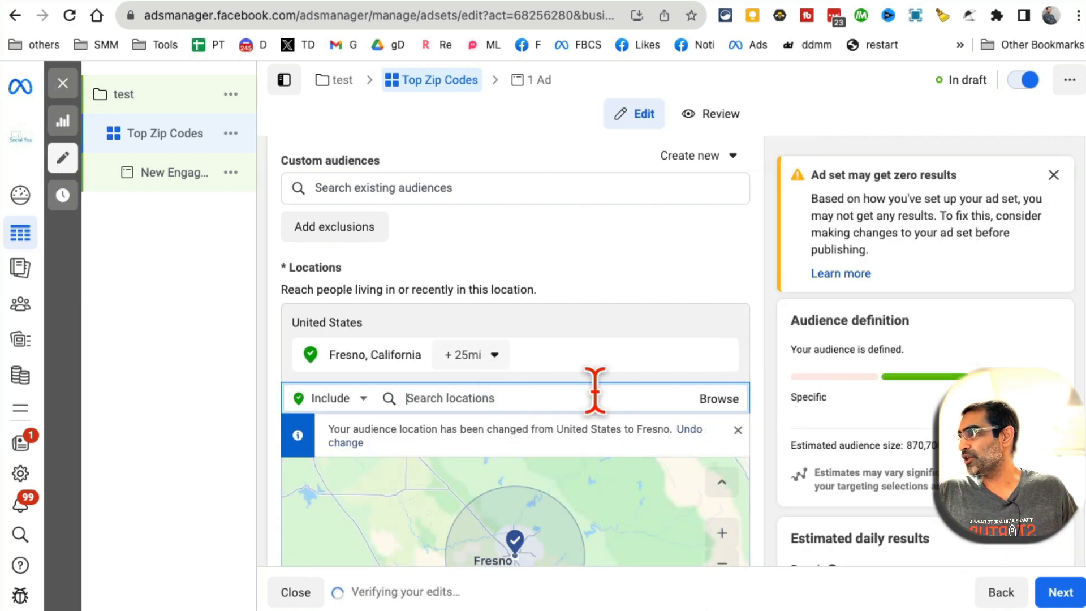
scroll(594, 393, "down", 1)
scroll(566, 340, "down", 2)
left_click(491, 277)
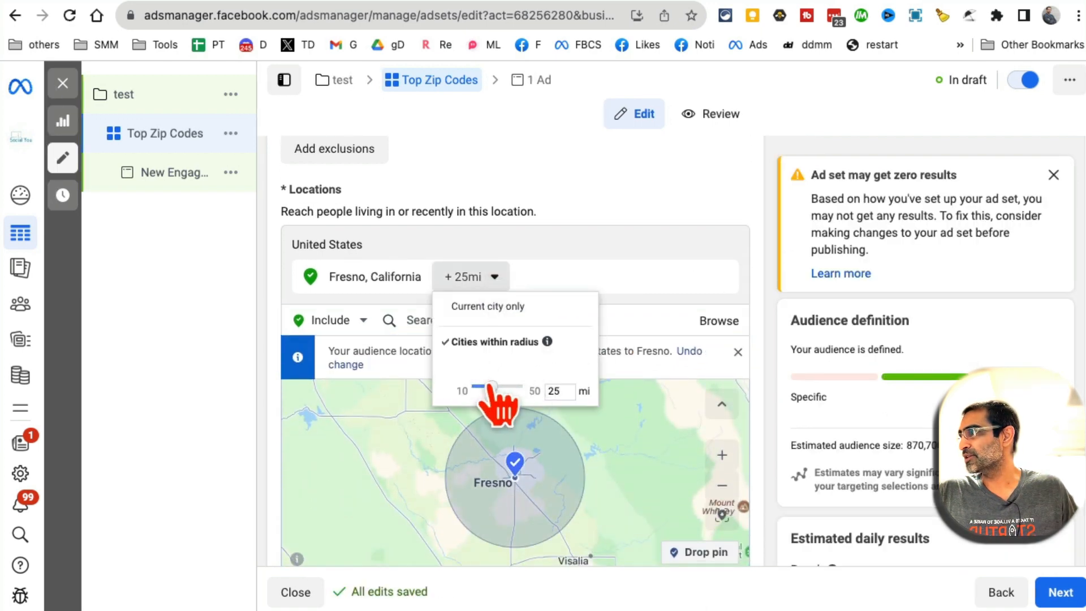
left_click(609, 258)
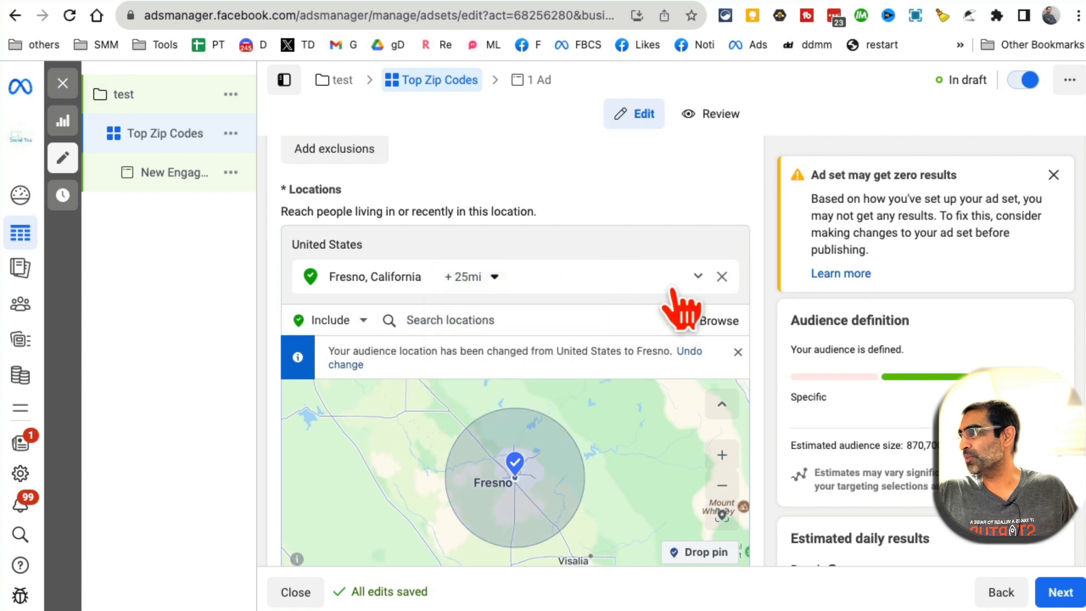
left_click(722, 276)
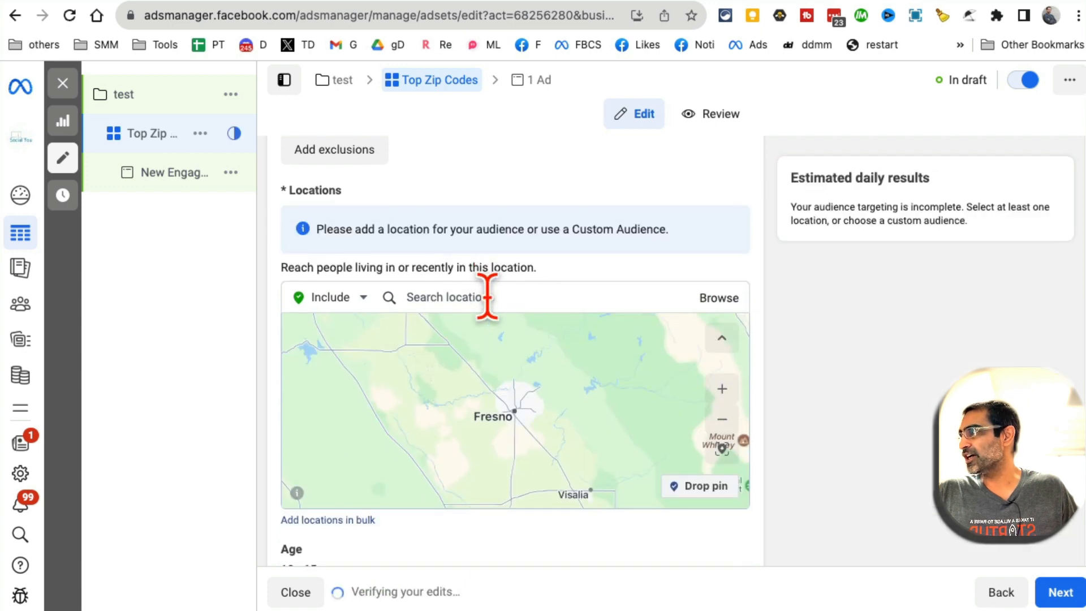
scroll(487, 291, "up", 2)
scroll(503, 304, "up", 3)
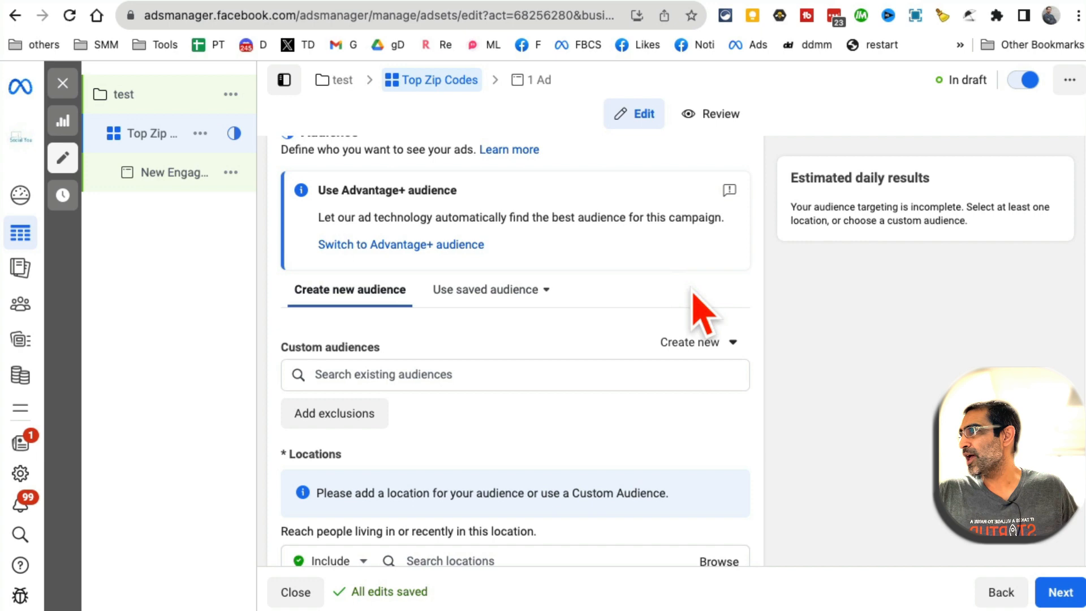
left_click(532, 289)
left_click(469, 428)
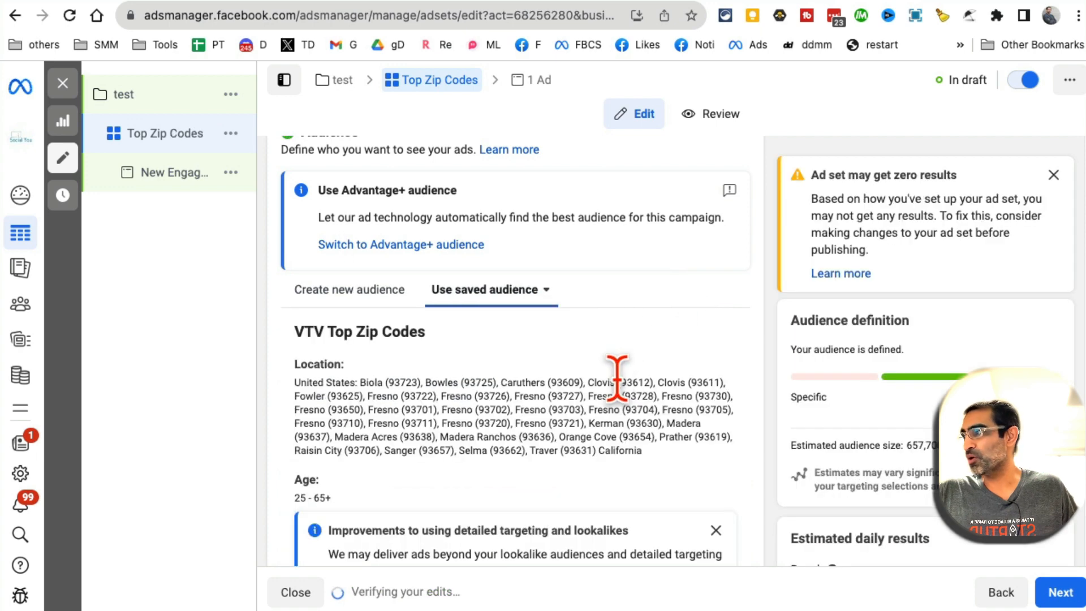
left_click_drag(673, 468, 309, 398)
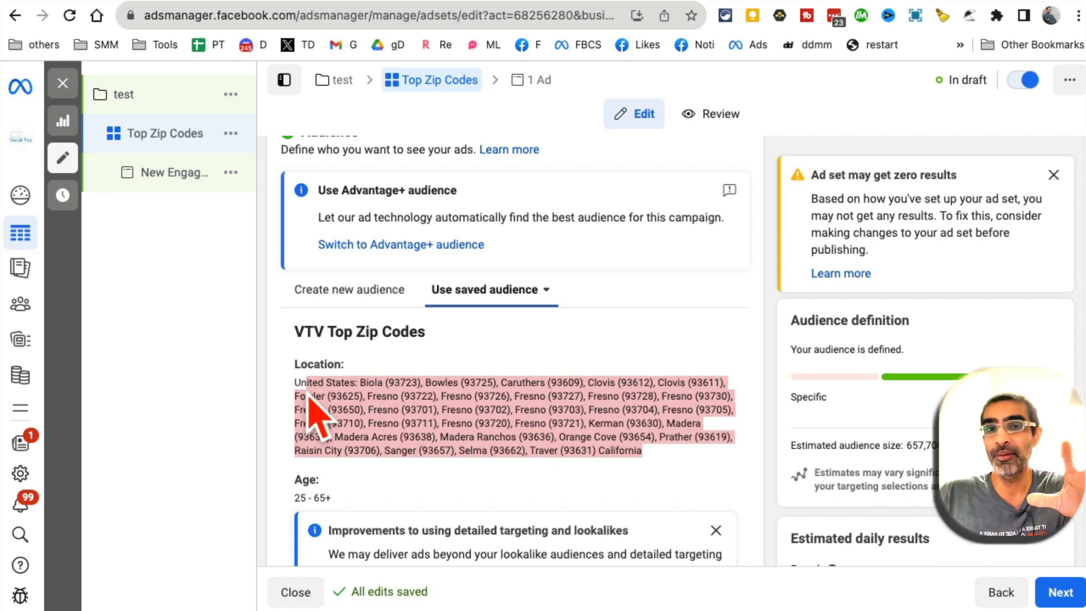
scroll(310, 410, "down", 5)
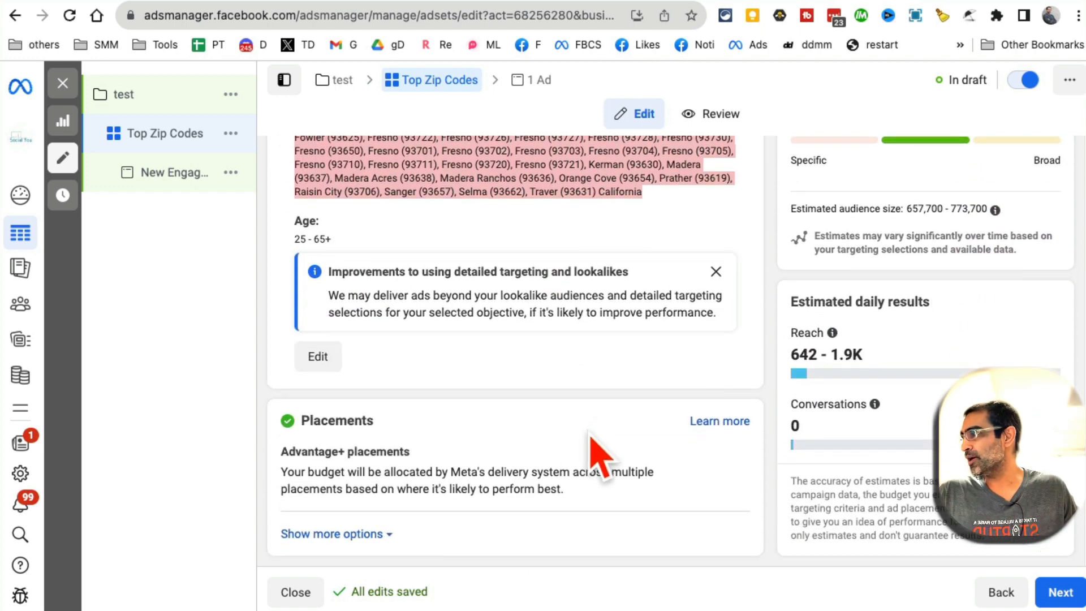
Expand the extra placement options, review the Brand safety settings, and continue to the ad level
left_click(364, 536)
scroll(605, 470, "down", 3)
scroll(604, 470, "down", 2)
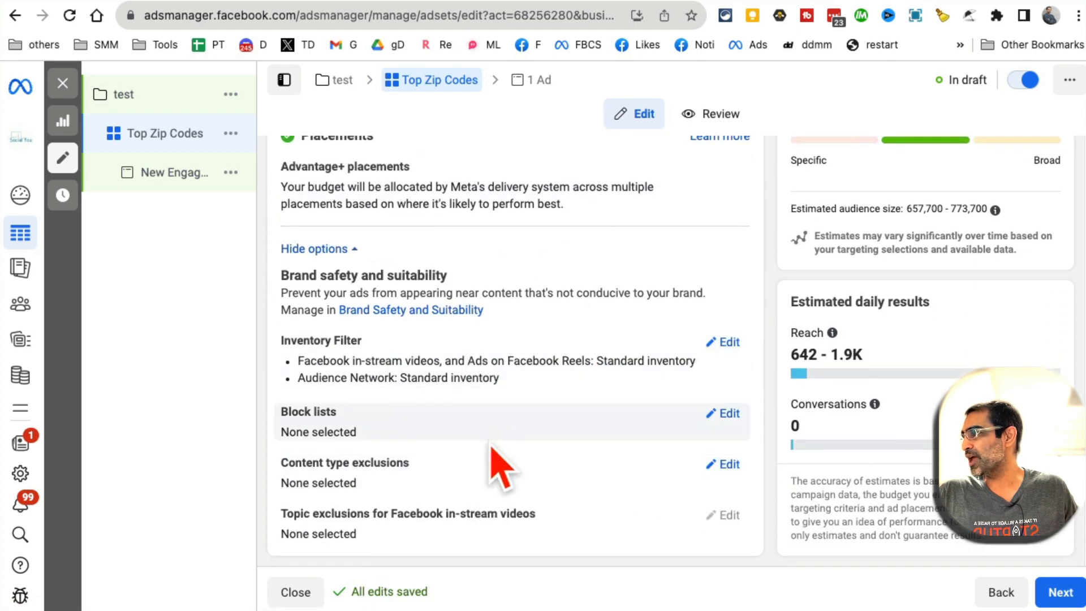
scroll(491, 453, "up", 5)
scroll(489, 467, "down", 5)
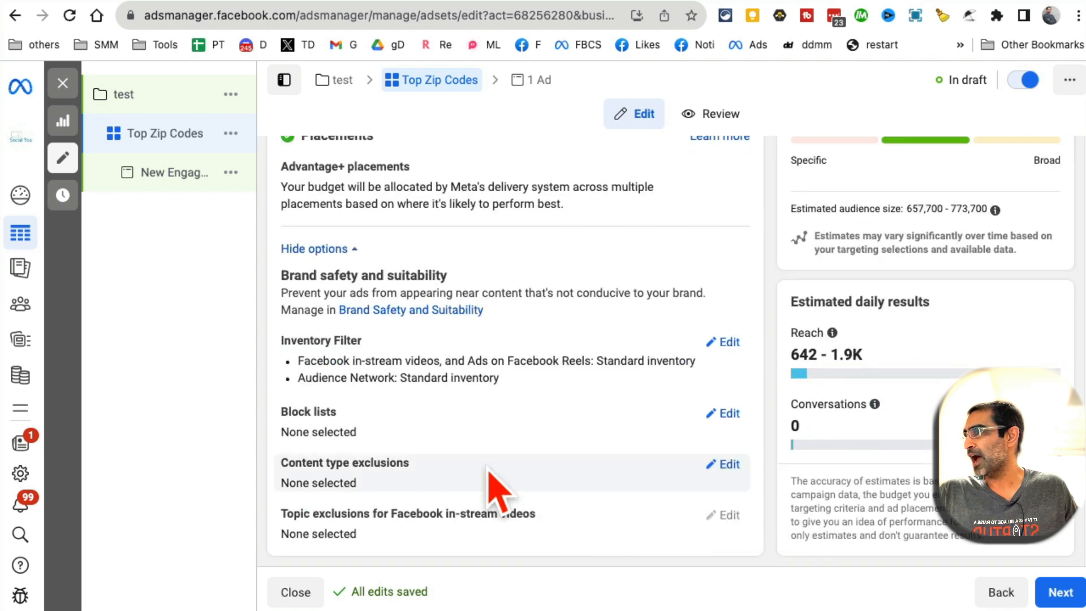
mouse_move(804, 390)
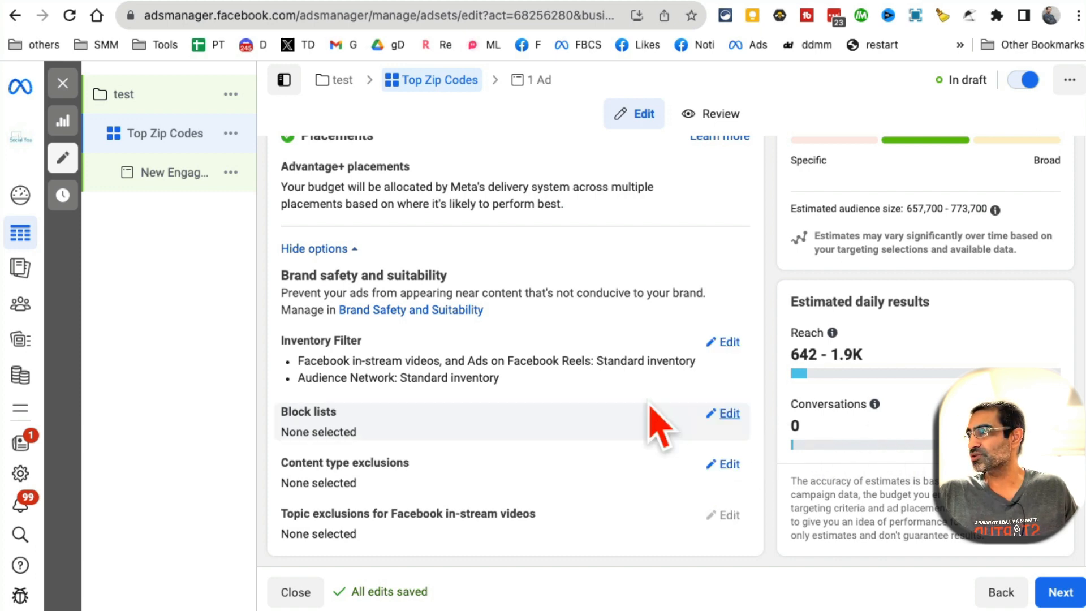
scroll(655, 449, "up", 7)
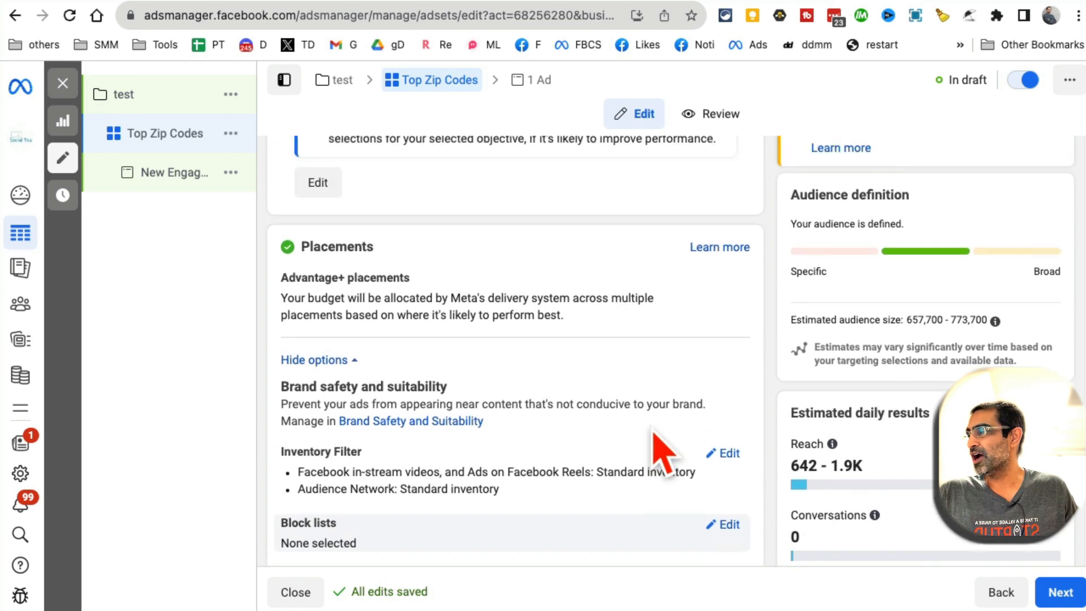
scroll(662, 453, "up", 9)
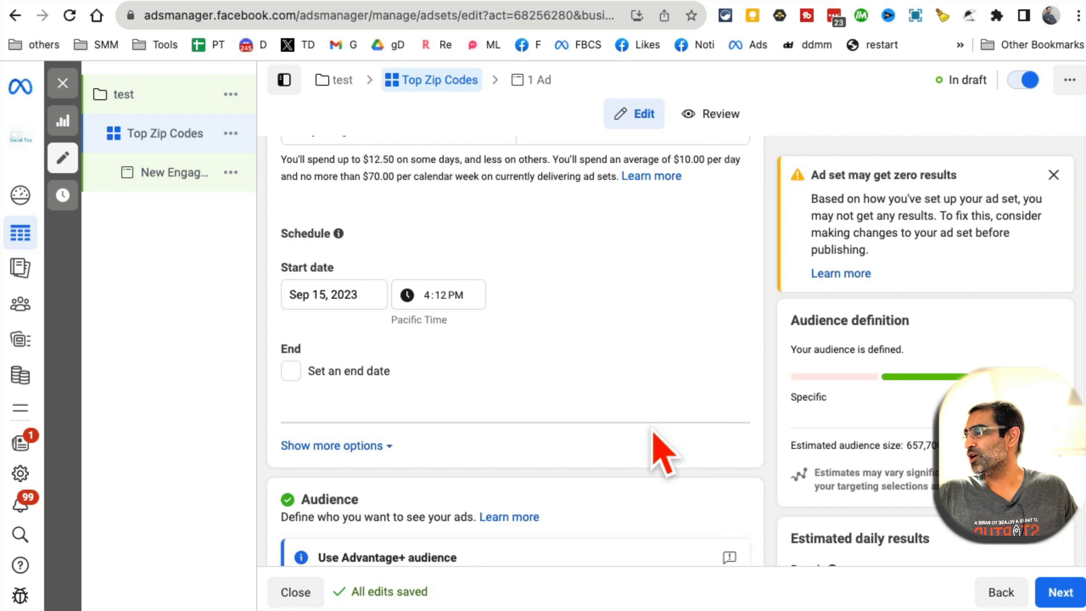
scroll(662, 453, "up", 3)
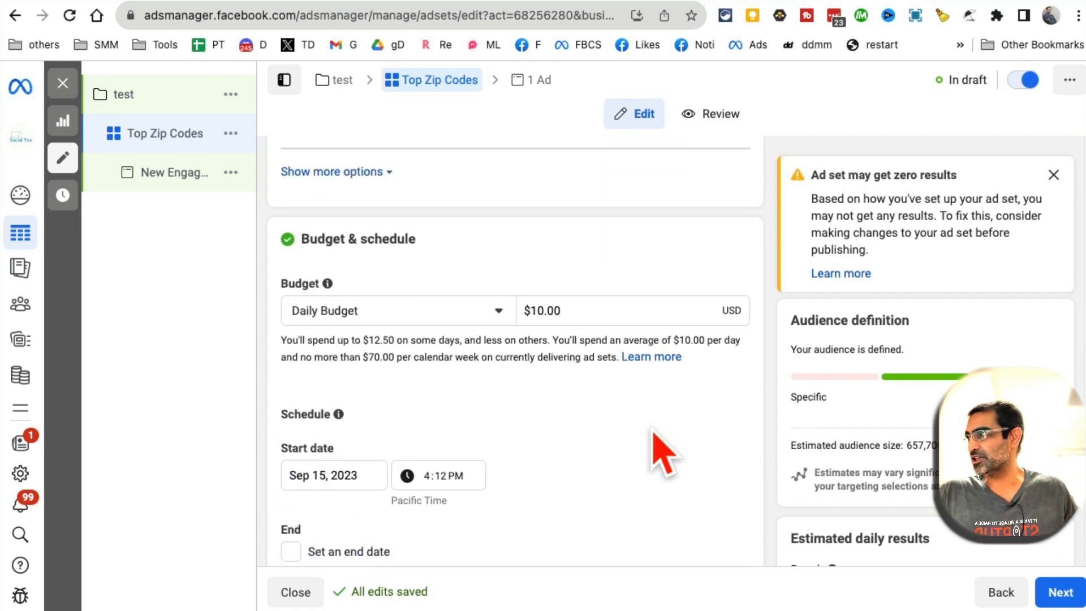
scroll(892, 475, "down", 2)
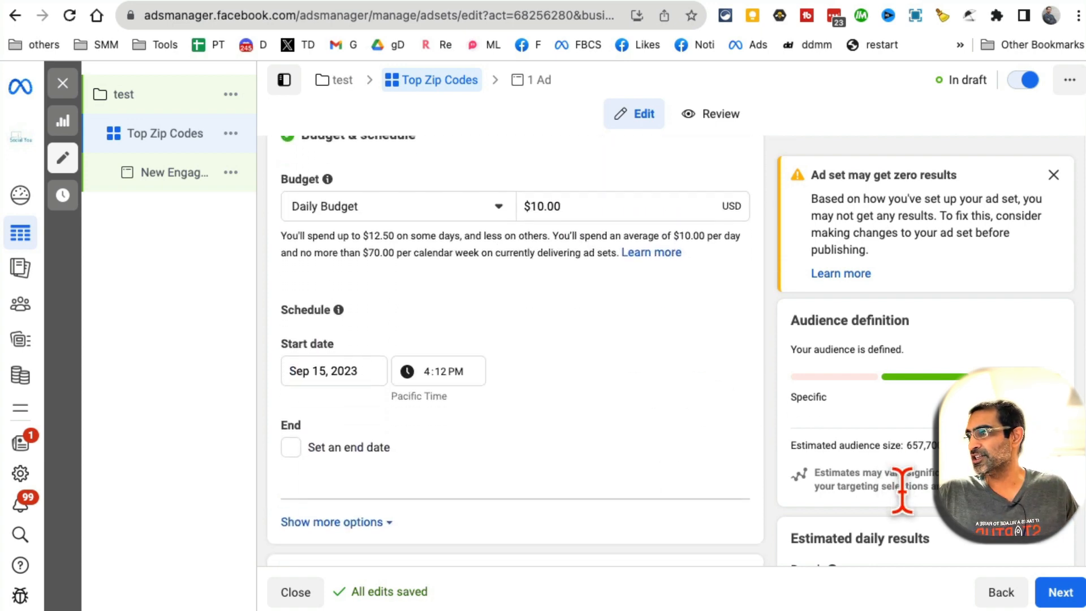
scroll(903, 489, "down", 18)
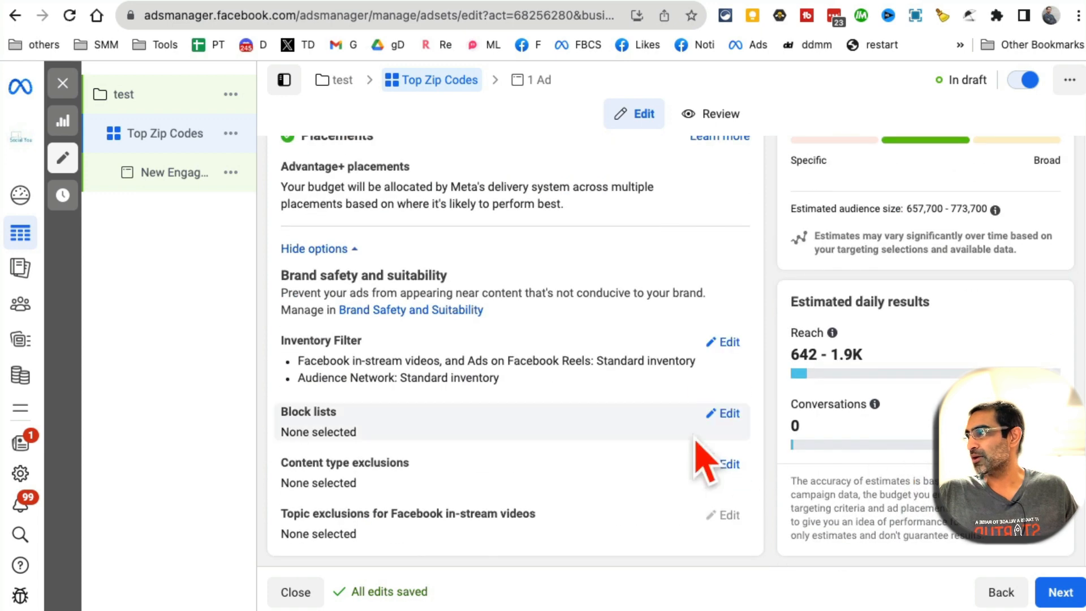
left_click(1060, 593)
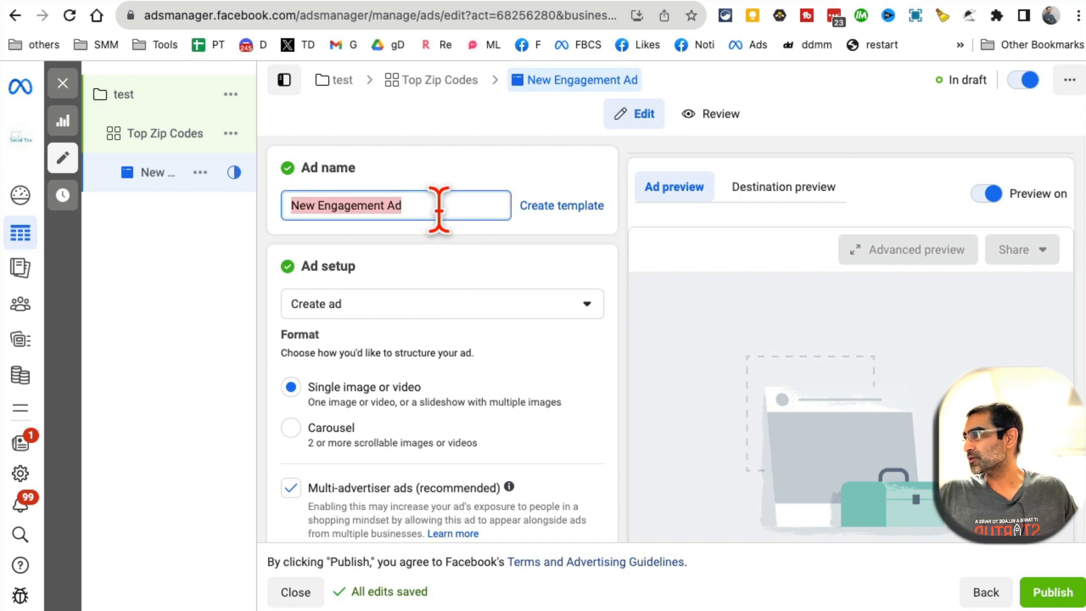
Name the ad 'test ad' and try switching Ad setup to Use existing post
type("test ad")
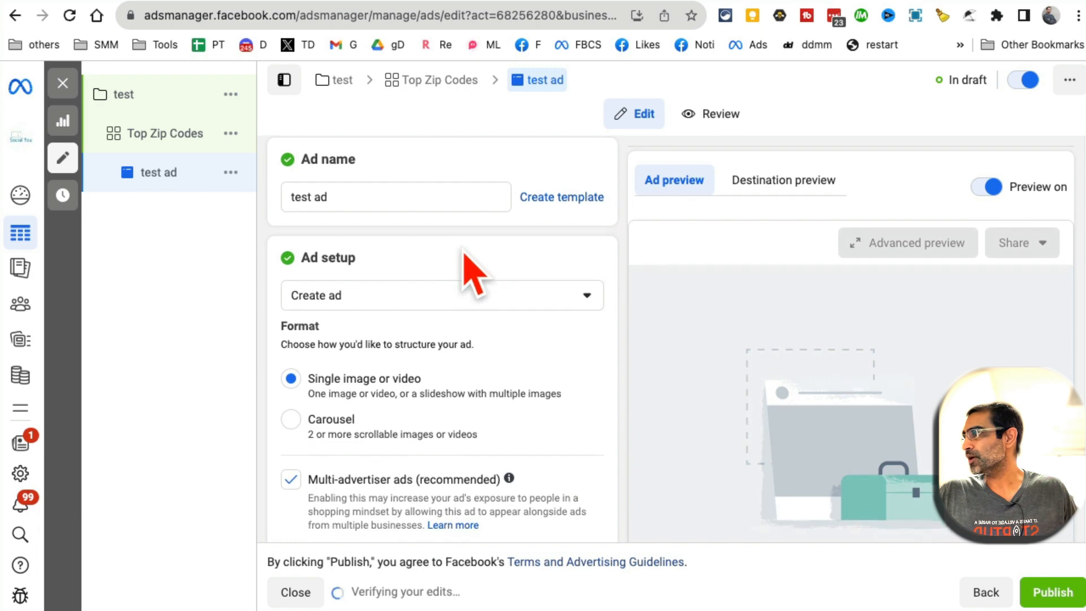
scroll(470, 254, "down", 1)
left_click(421, 271)
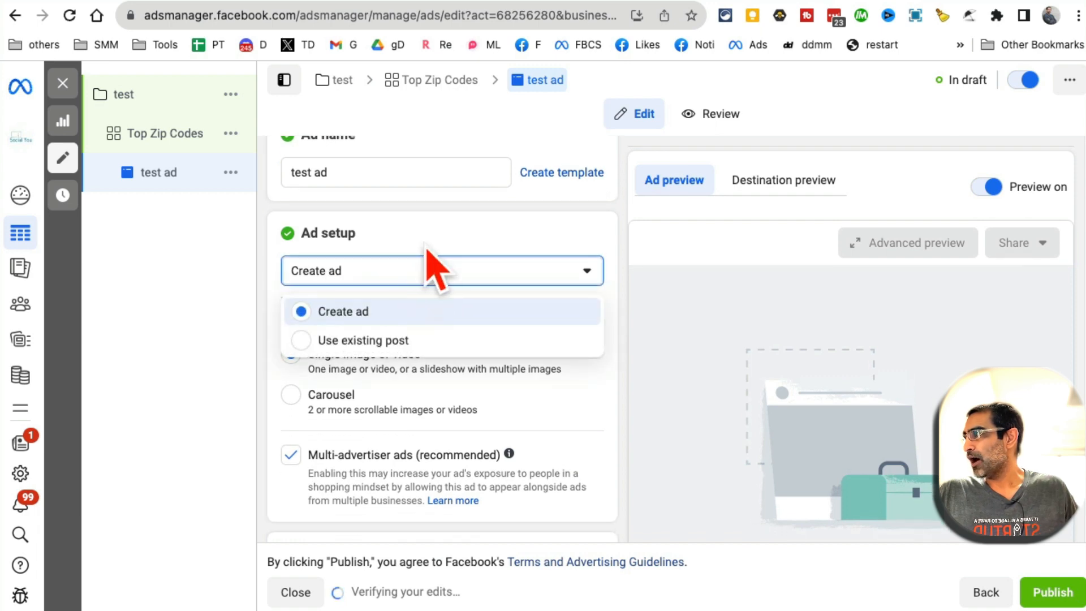
left_click(390, 343)
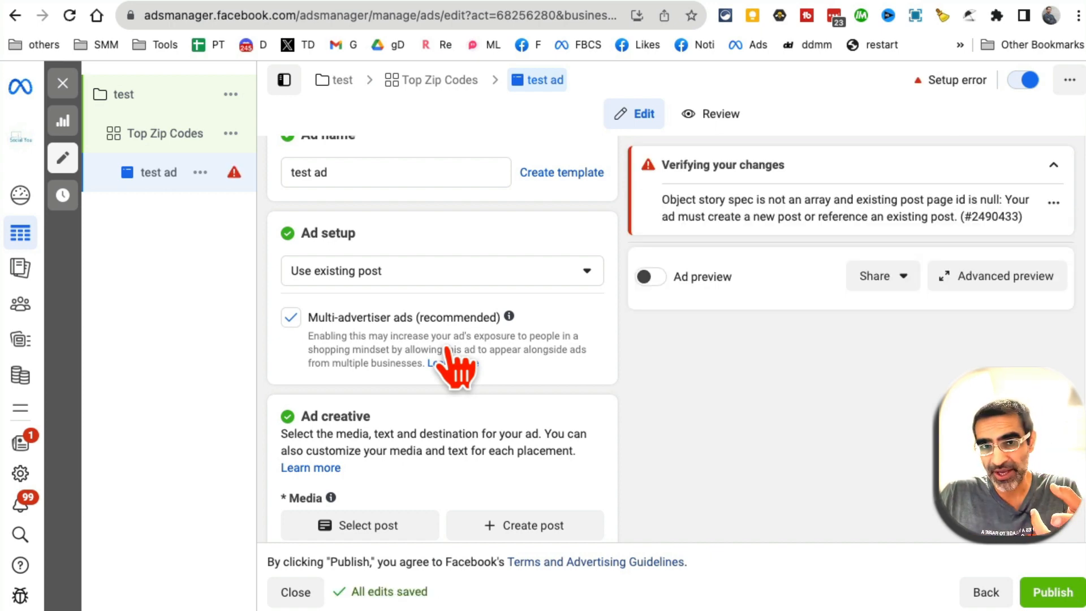
Return Ad setup to Create ad to clear the setup error
left_click(449, 272)
left_click(398, 317)
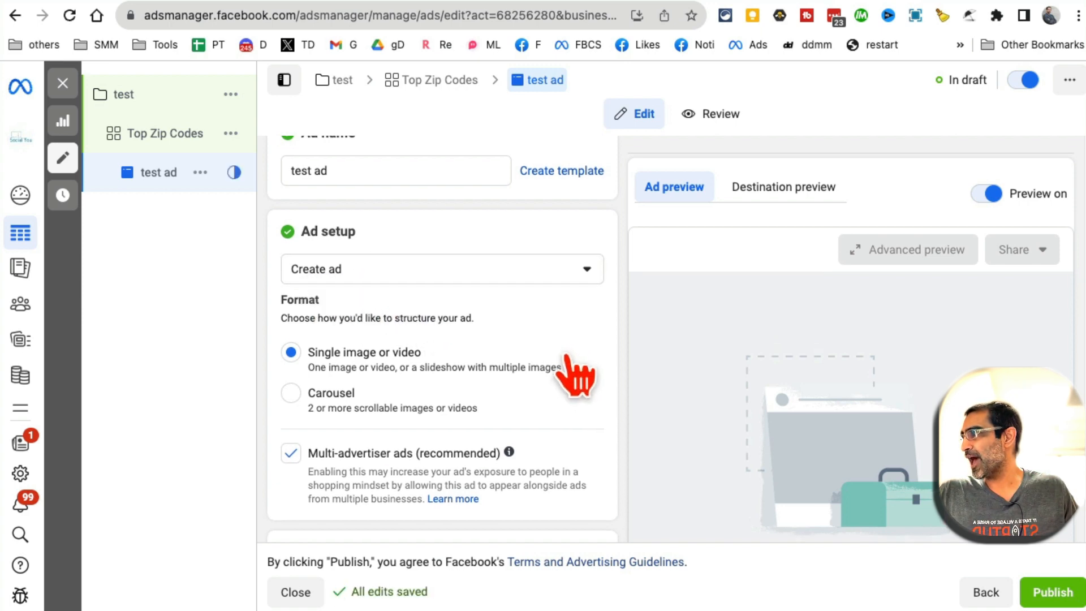
scroll(565, 356, "down", 2)
scroll(564, 294, "down", 1)
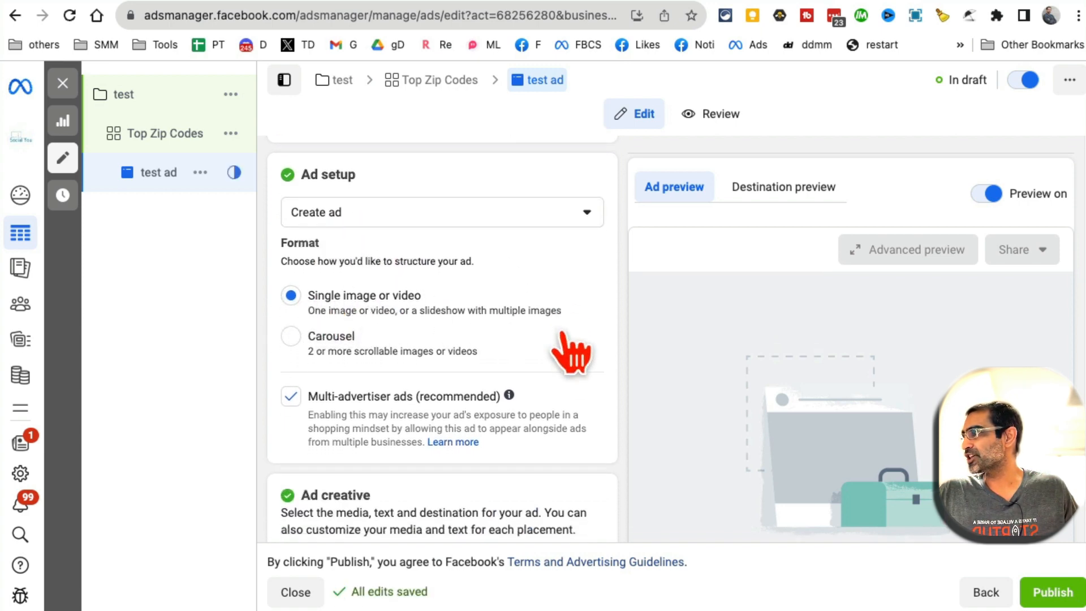
scroll(560, 339, "down", 1)
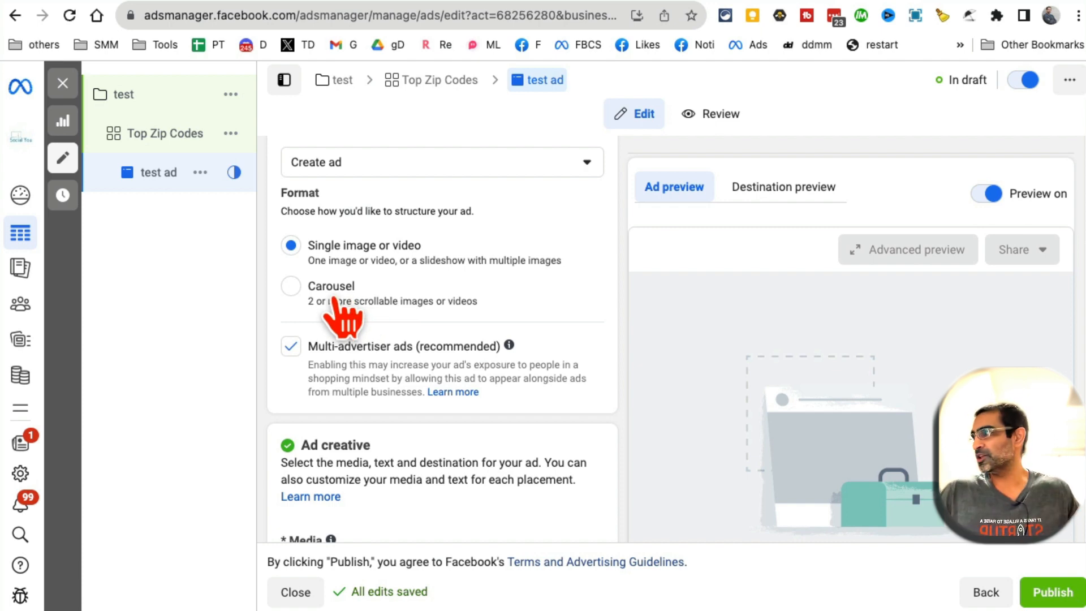
scroll(516, 315, "down", 5)
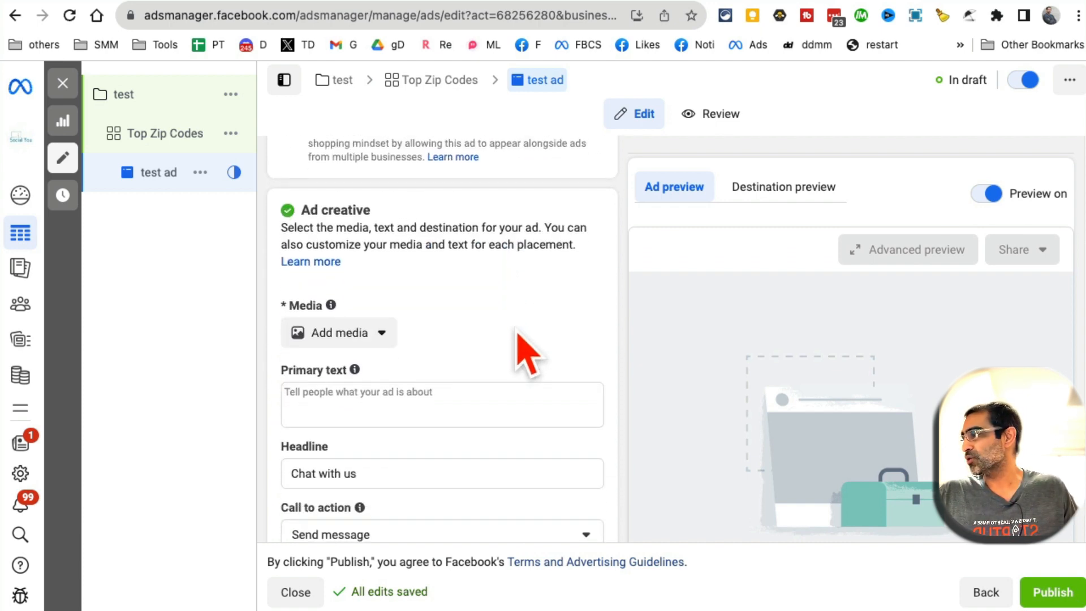
Add the second account video, the Labor Day sale clip, as media, keeping its full length
left_click(380, 334)
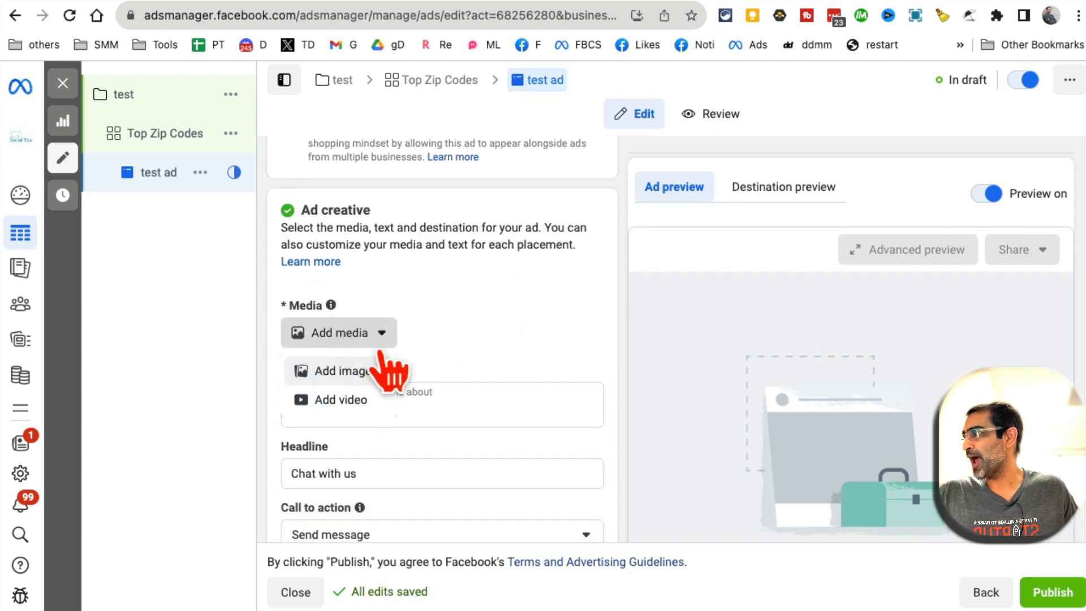
left_click(344, 371)
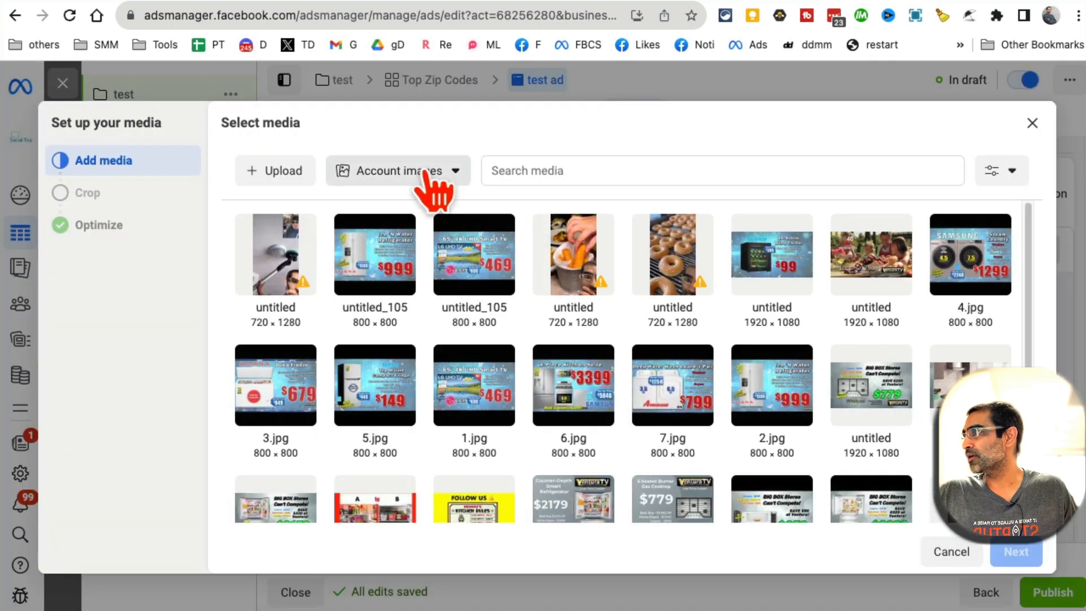
left_click(942, 552)
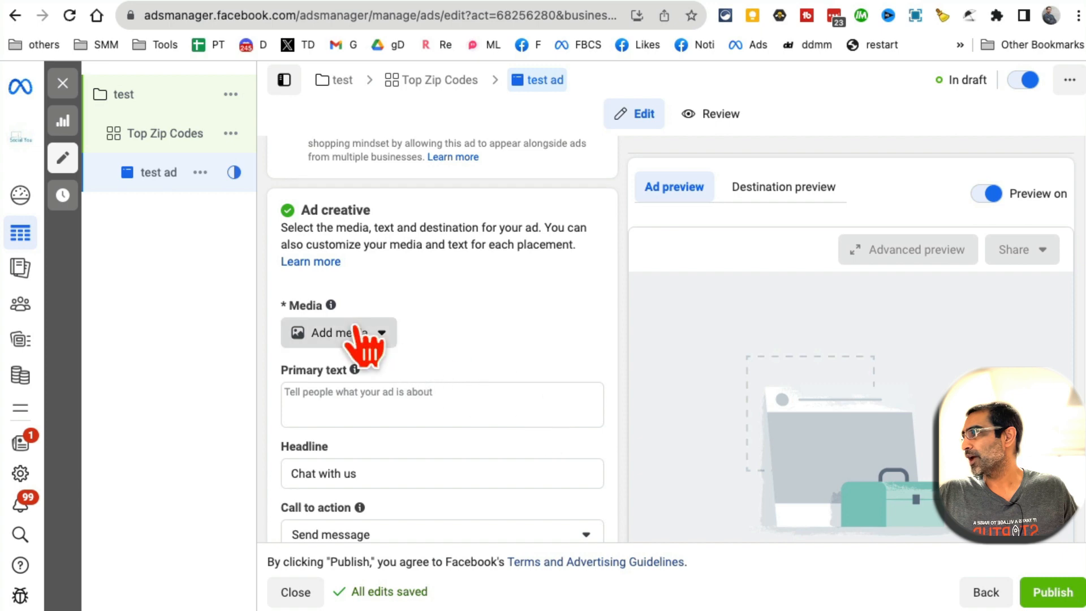
left_click(364, 335)
left_click(339, 400)
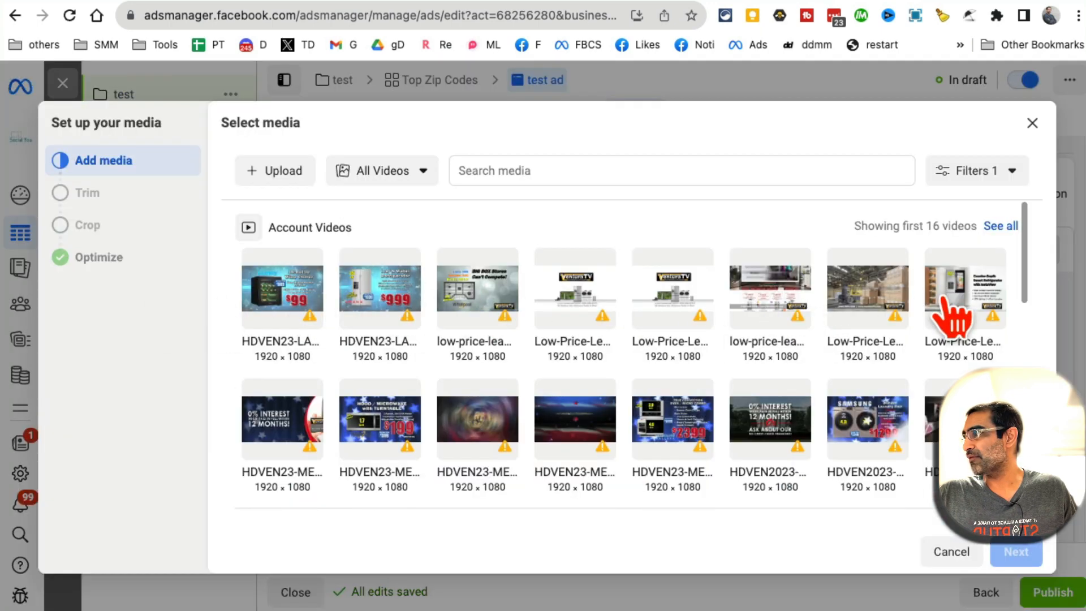
left_click(368, 305)
left_click(1016, 552)
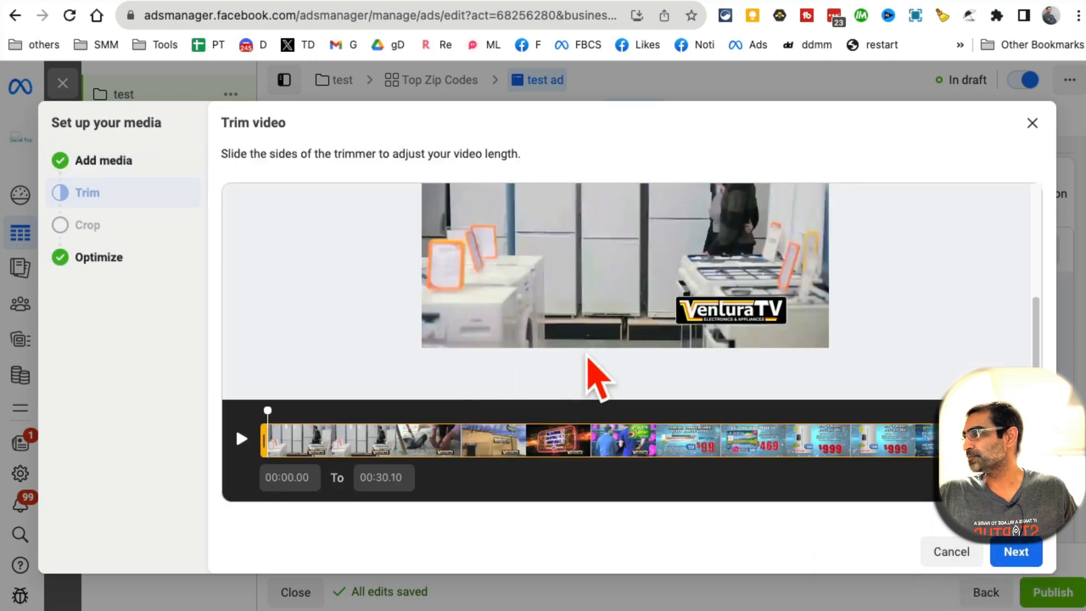
left_click(1017, 551)
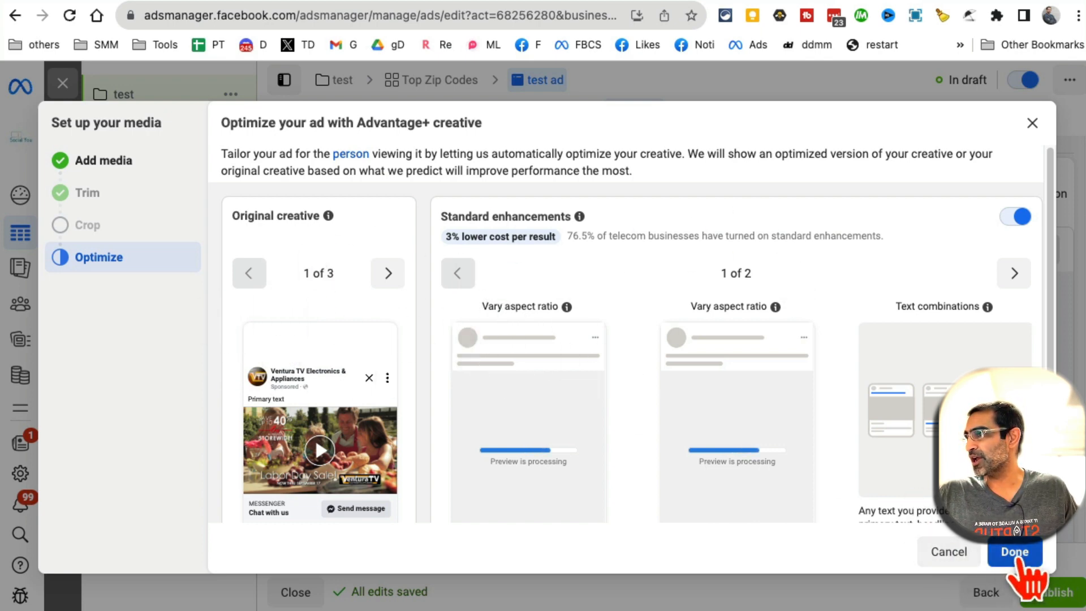
scroll(545, 362, "down", 10)
left_click(439, 323)
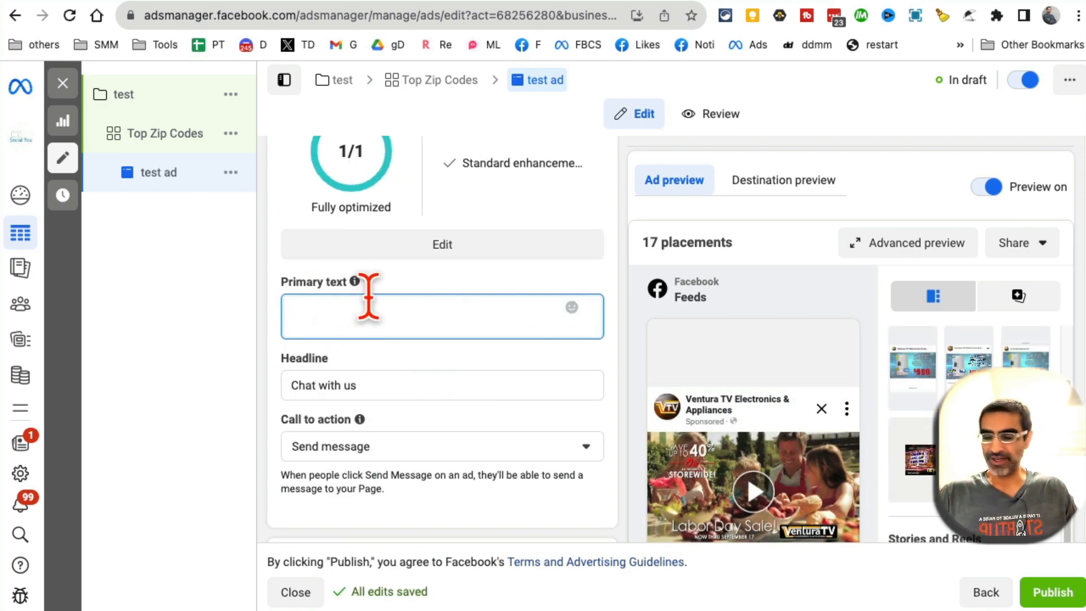
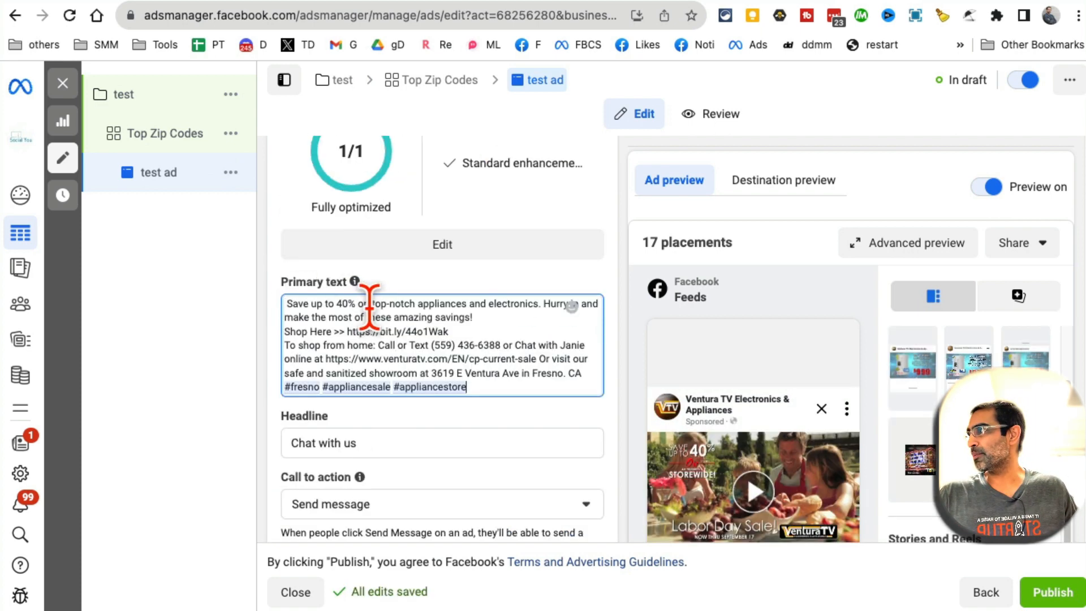
Paste the prepared promo copy as primary text, with a blank line after the Shop Here link
left_click(479, 333)
key("Return")
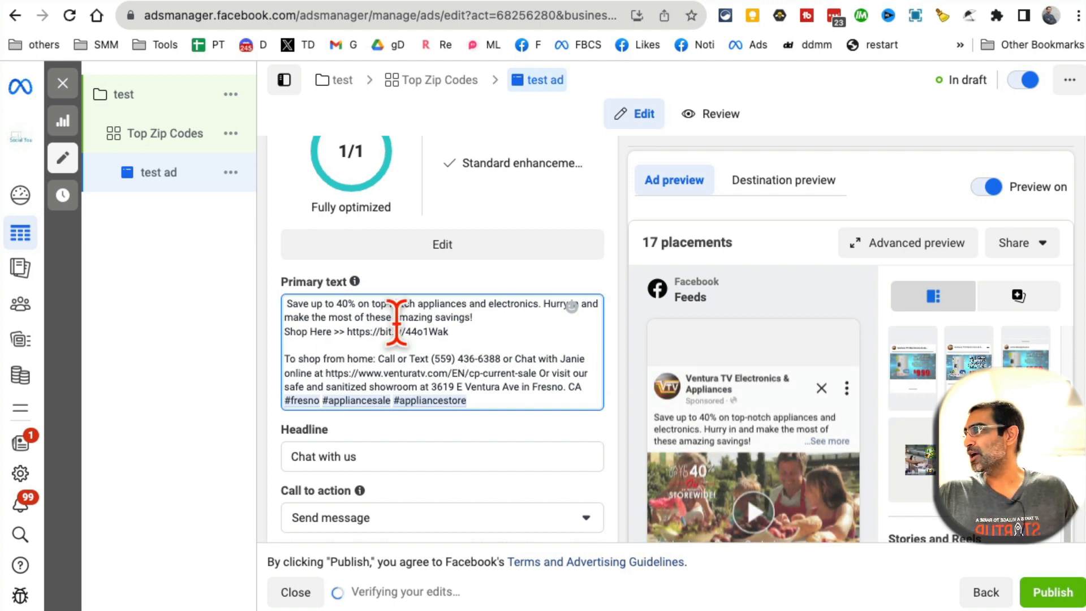
left_click(285, 304)
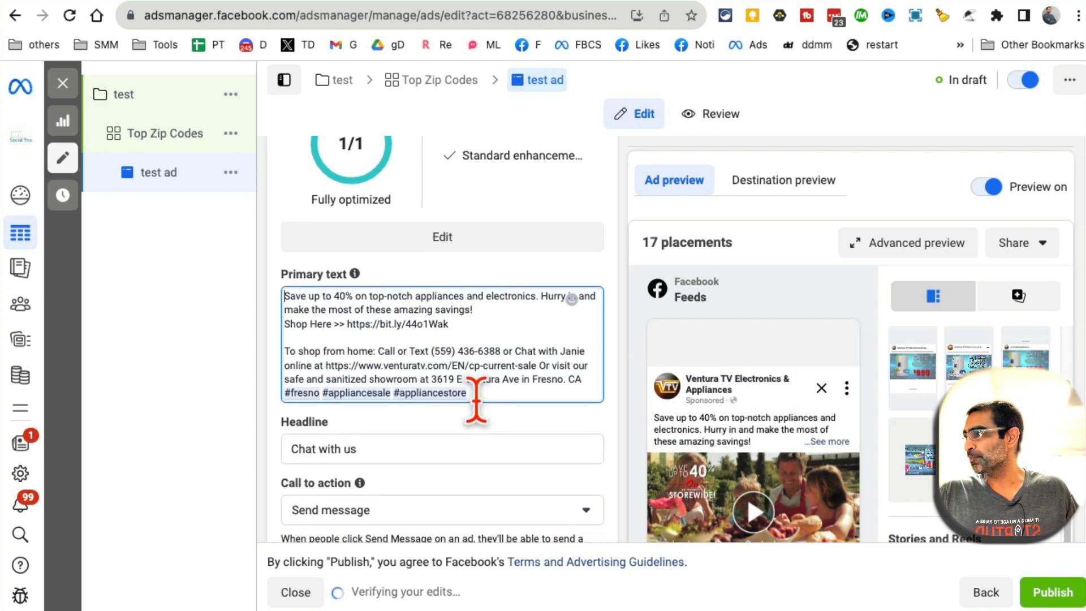
Go to the Headline field and begin the headline with 40%
scroll(478, 327, "down", 5)
scroll(481, 418, "down", 15)
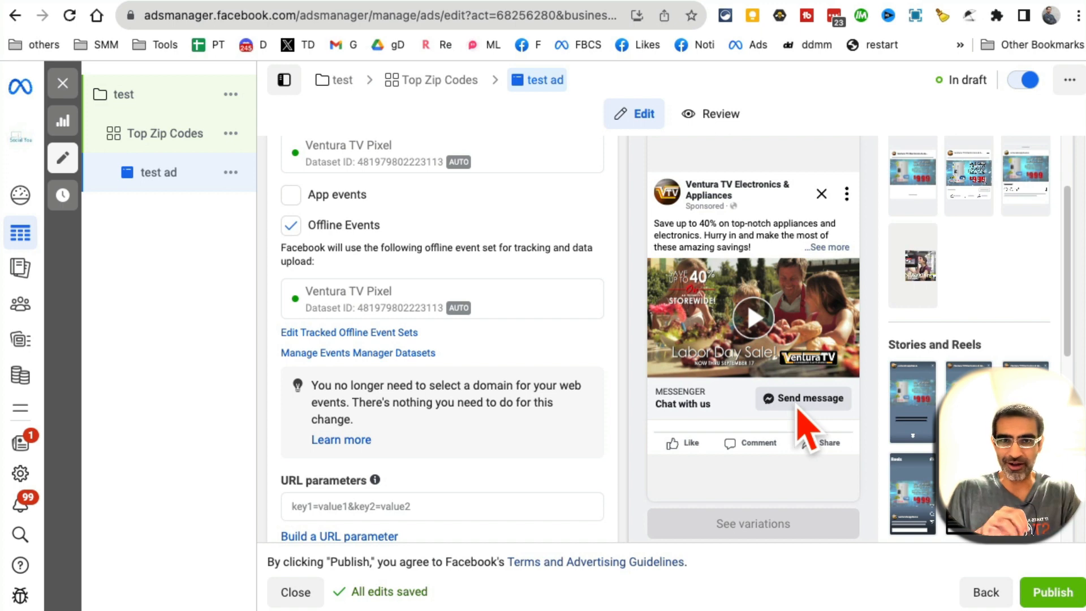
scroll(413, 376, "up", 5)
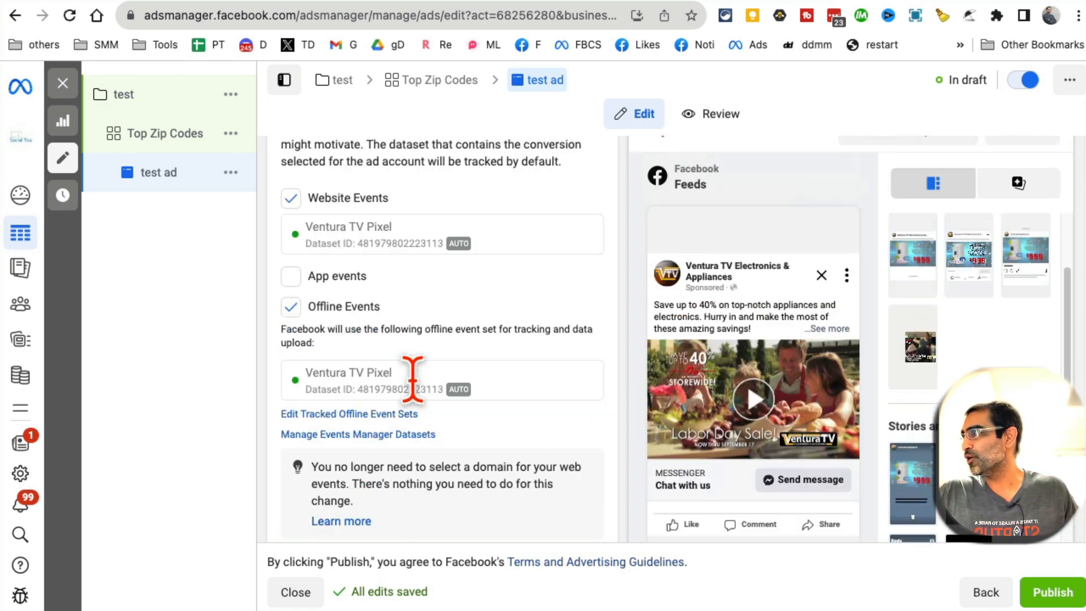
scroll(415, 377, "up", 10)
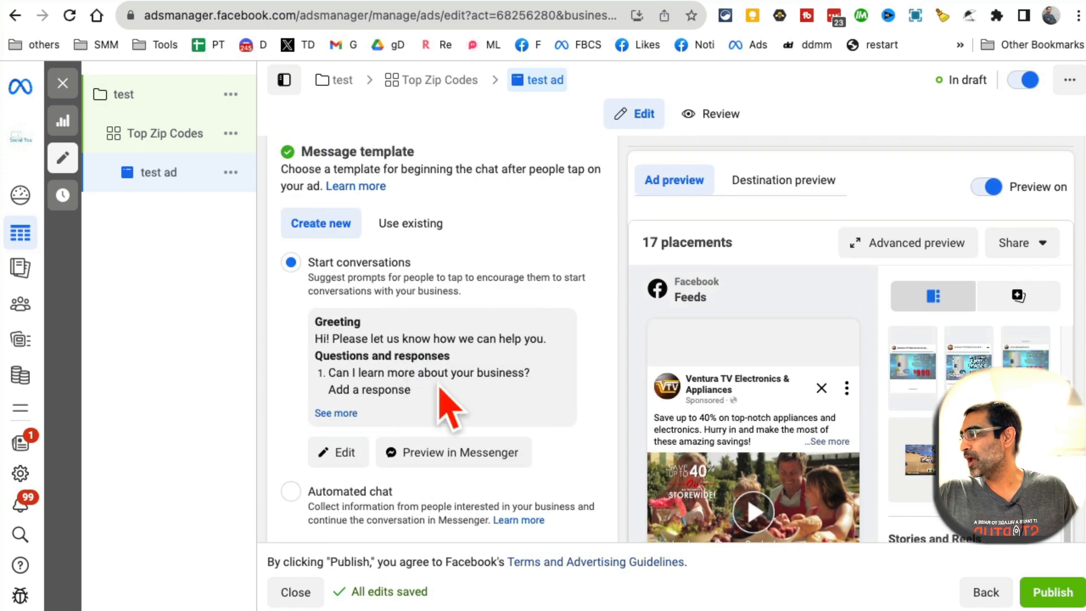
left_click(393, 312)
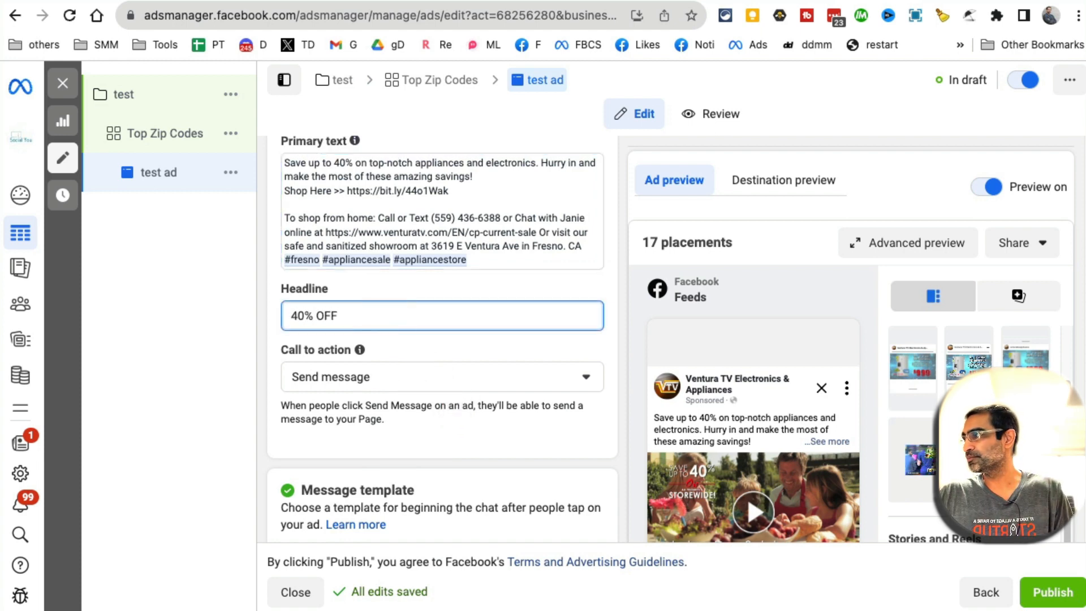
Complete the headline as '40% OFF Daily!' and keep Send message as the call to action
type("Daily!")
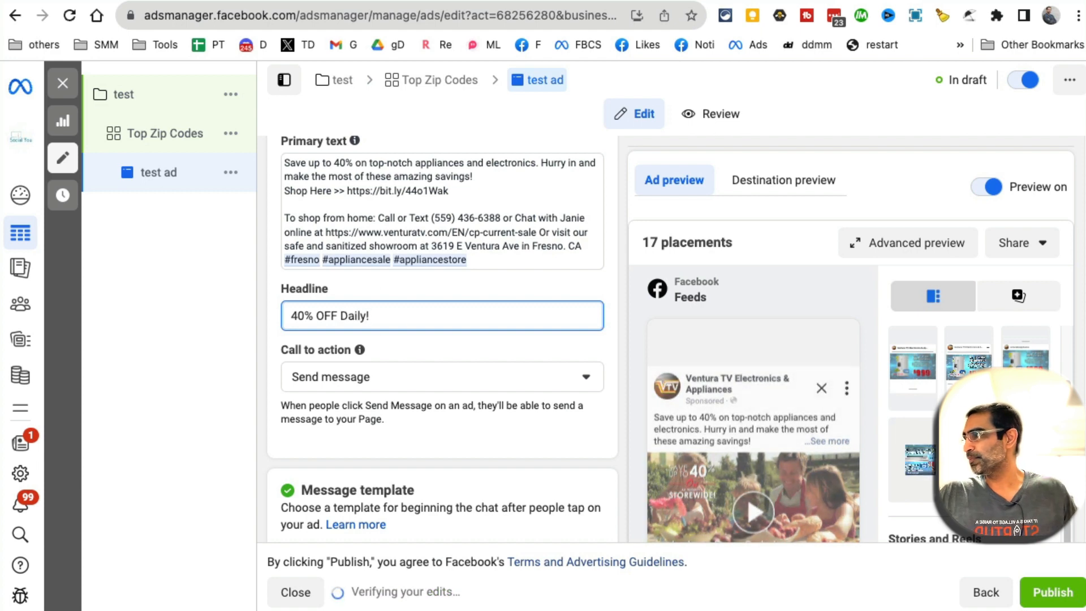
scroll(543, 339, "down", 1)
left_click(571, 353)
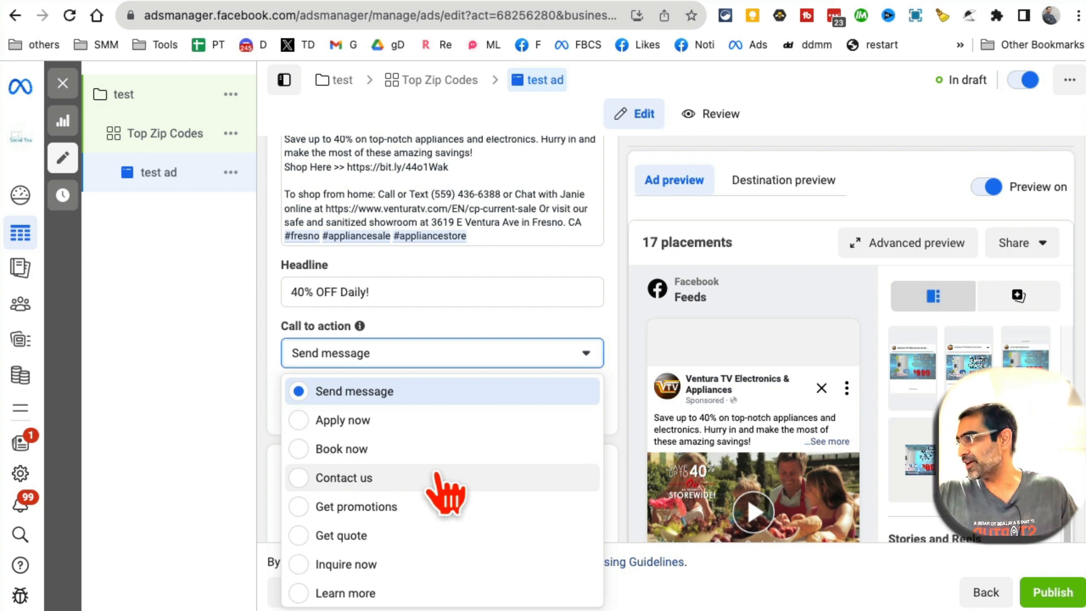
left_click(611, 338)
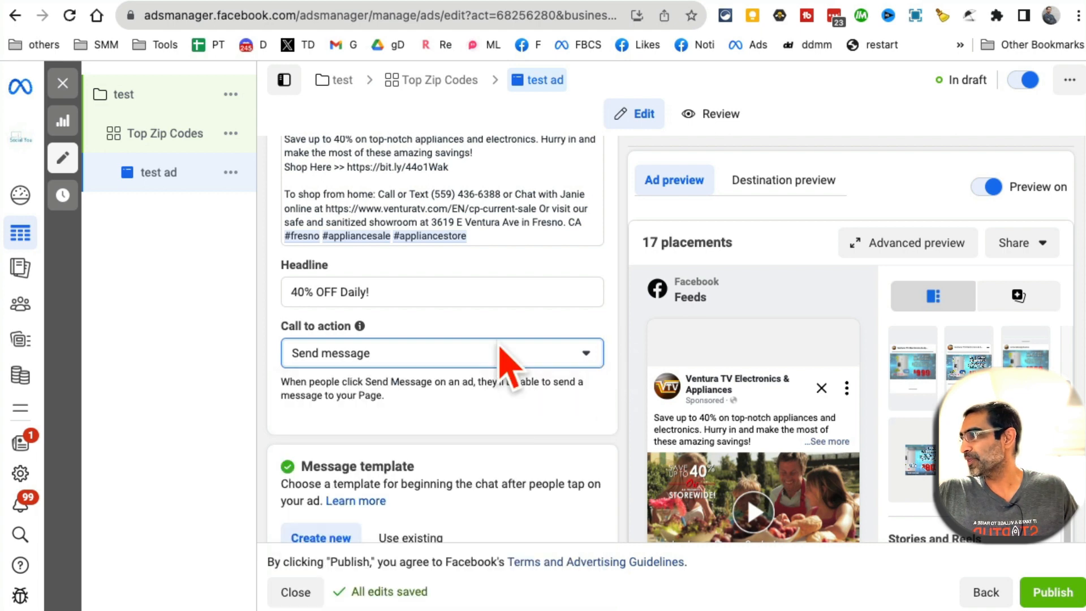
Review the Message template and Tracking sections of the ad
scroll(565, 432, "down", 6)
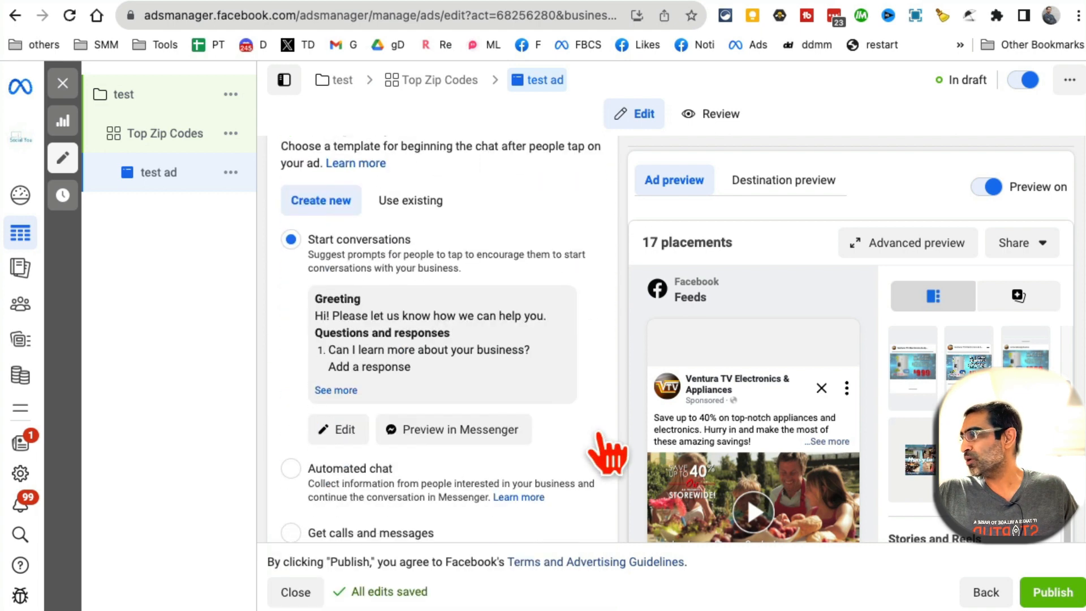
scroll(803, 465, "down", 1)
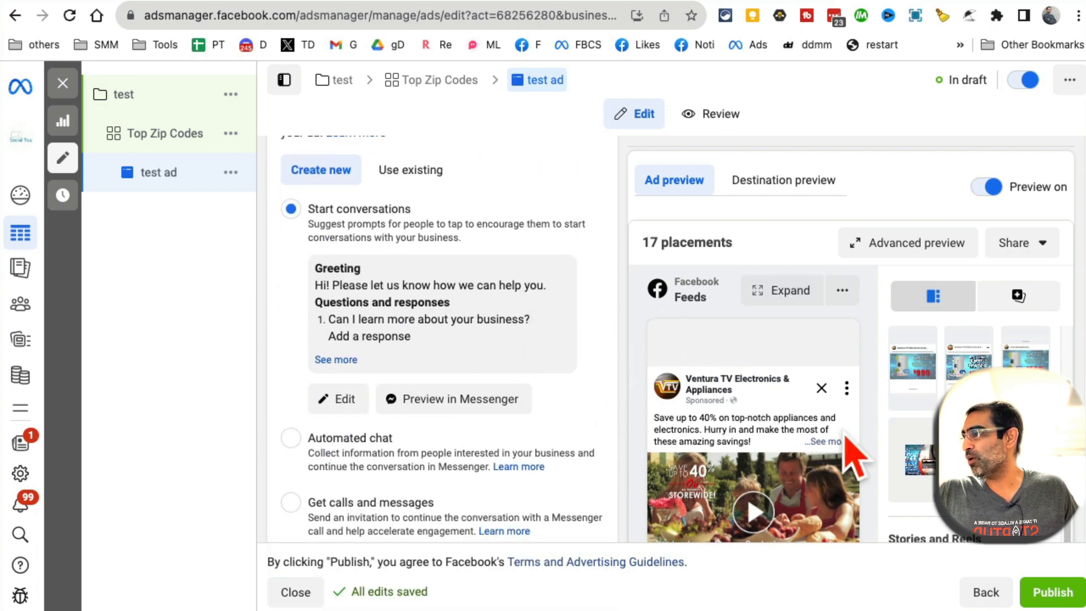
scroll(848, 447, "down", 3)
scroll(566, 487, "down", 5)
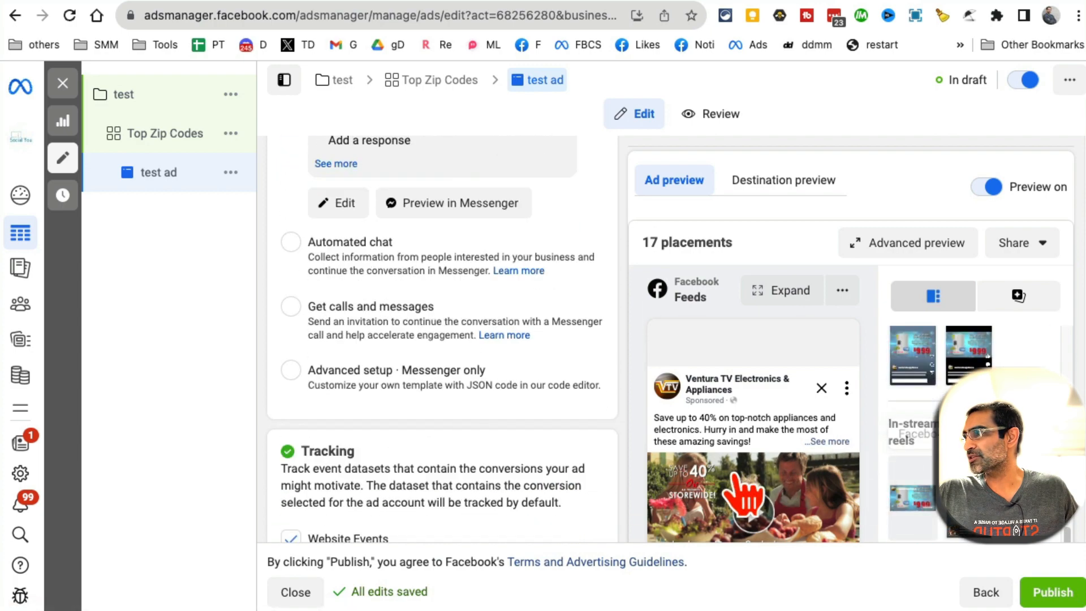
scroll(564, 477, "down", 3)
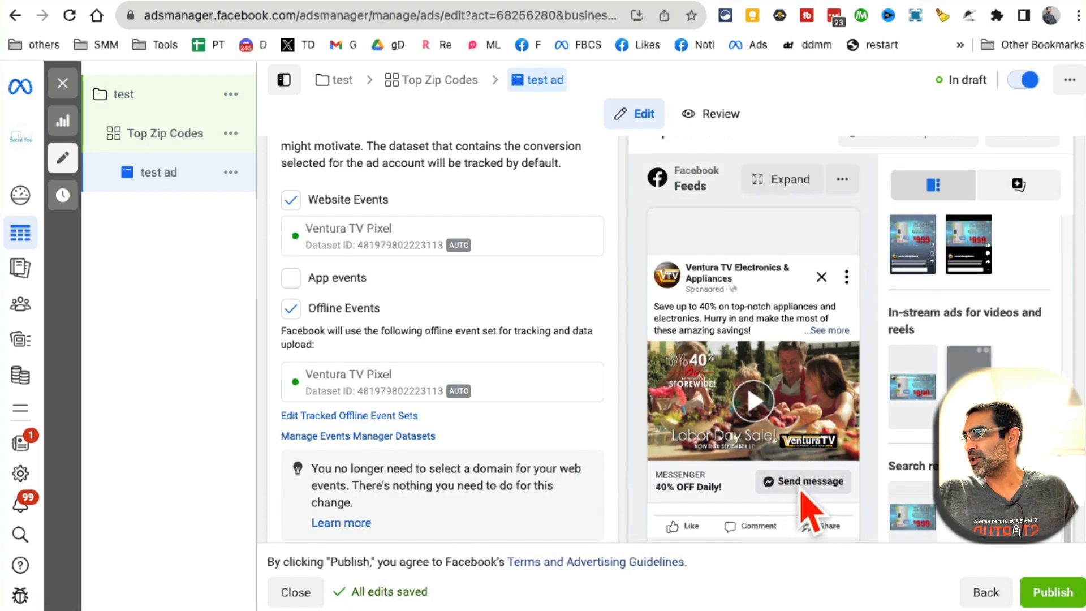
scroll(481, 450, "up", 10)
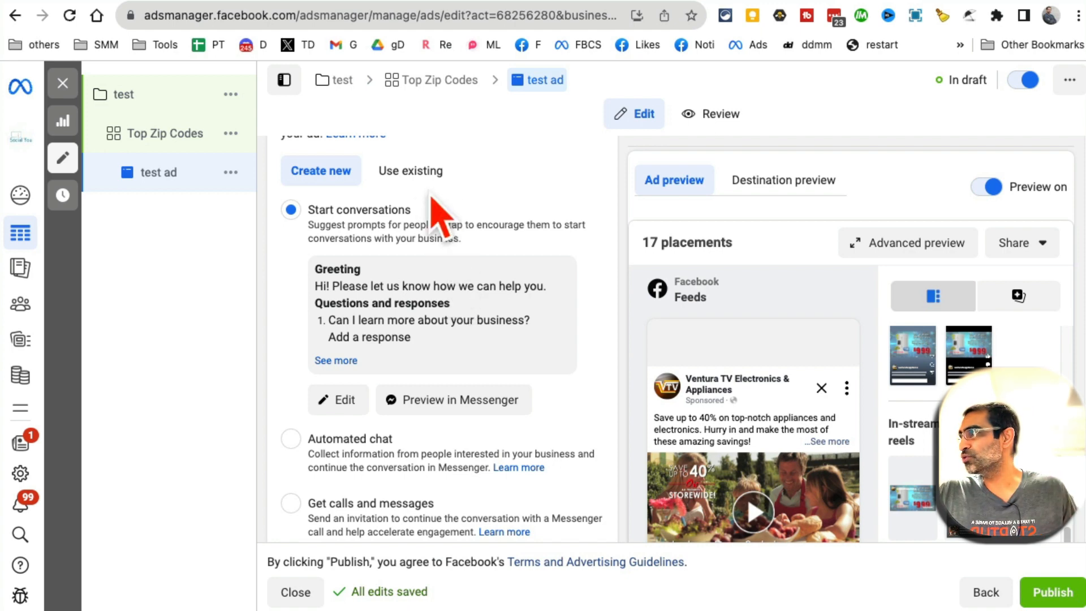
left_click(422, 172)
left_click(339, 173)
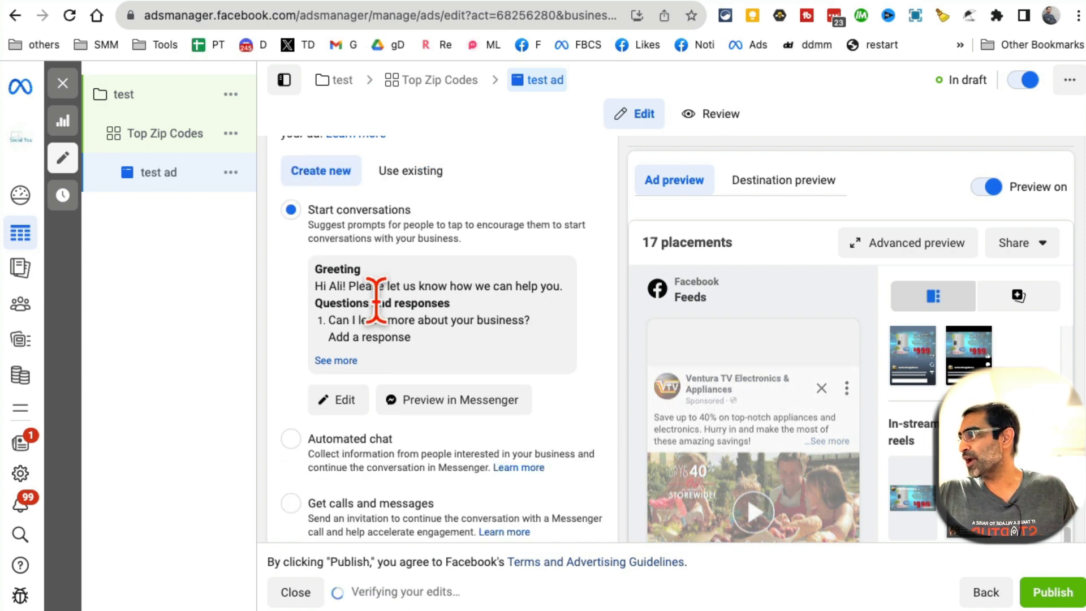
scroll(351, 425, "down", 1)
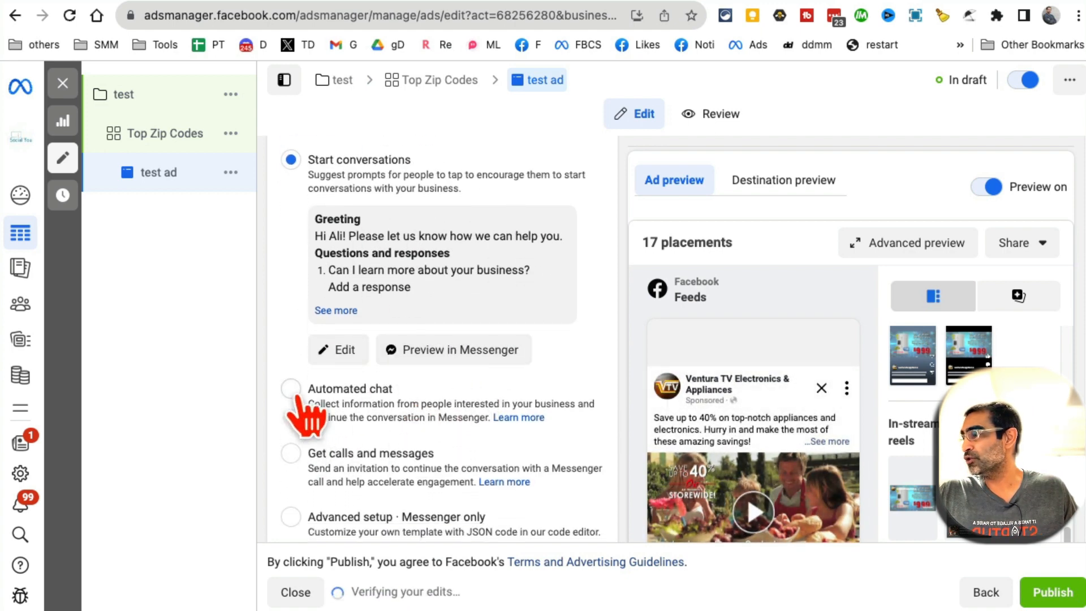
scroll(469, 464, "down", 2)
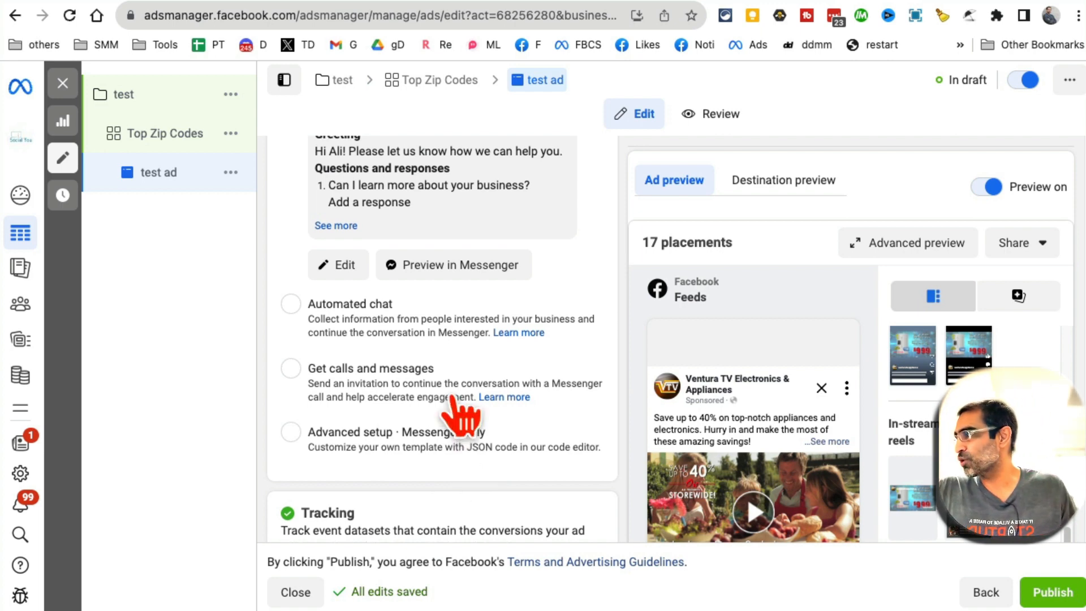
scroll(431, 235, "up", 3)
scroll(484, 283, "down", 6)
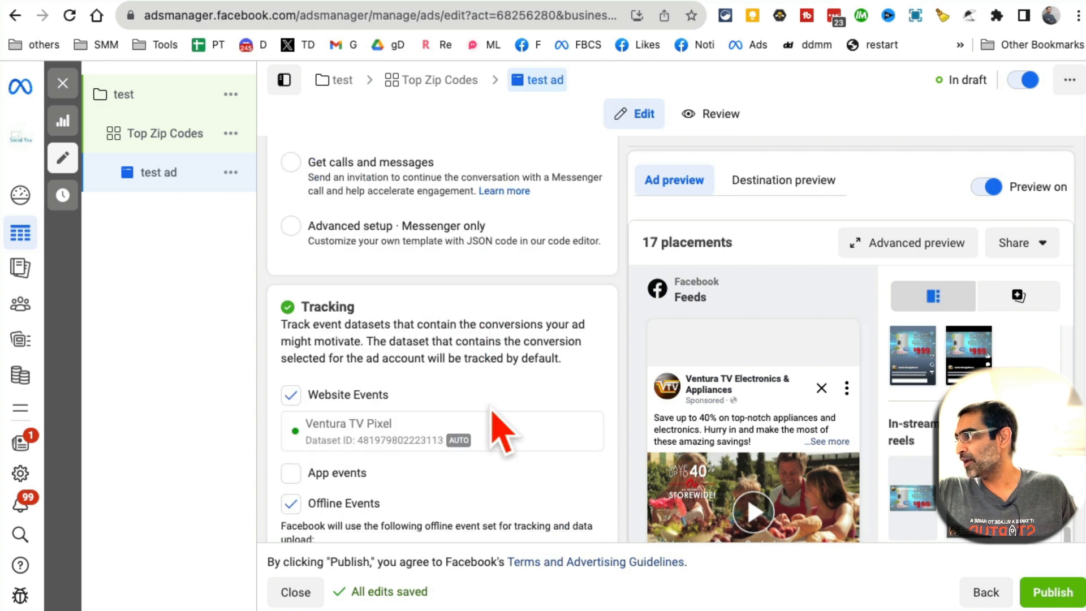
scroll(495, 419, "down", 4)
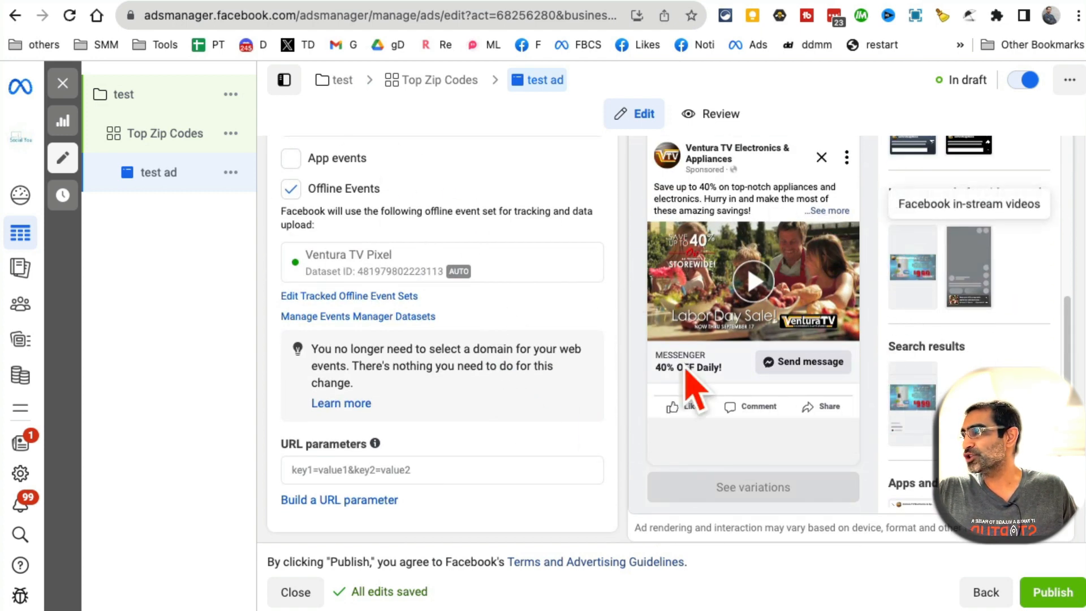
scroll(764, 323, "up", 3)
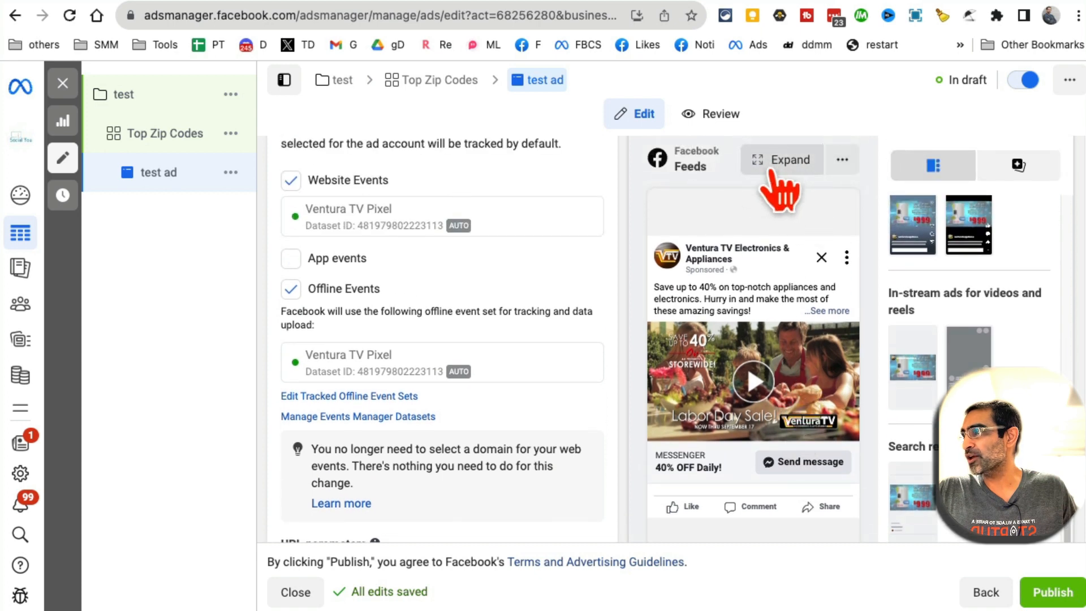
left_click(769, 164)
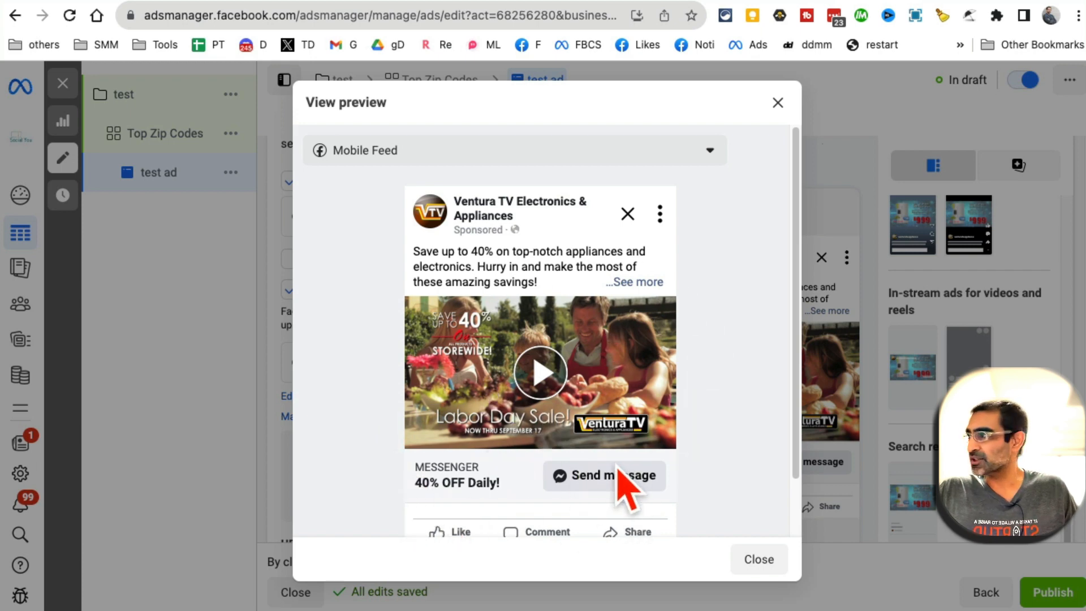
left_click(710, 156)
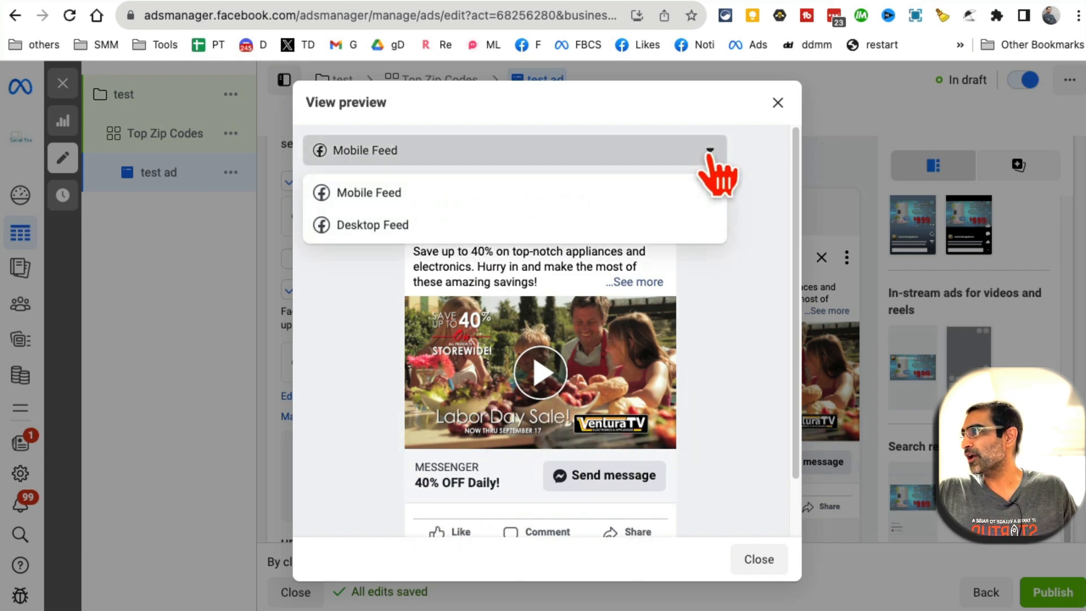
left_click(523, 226)
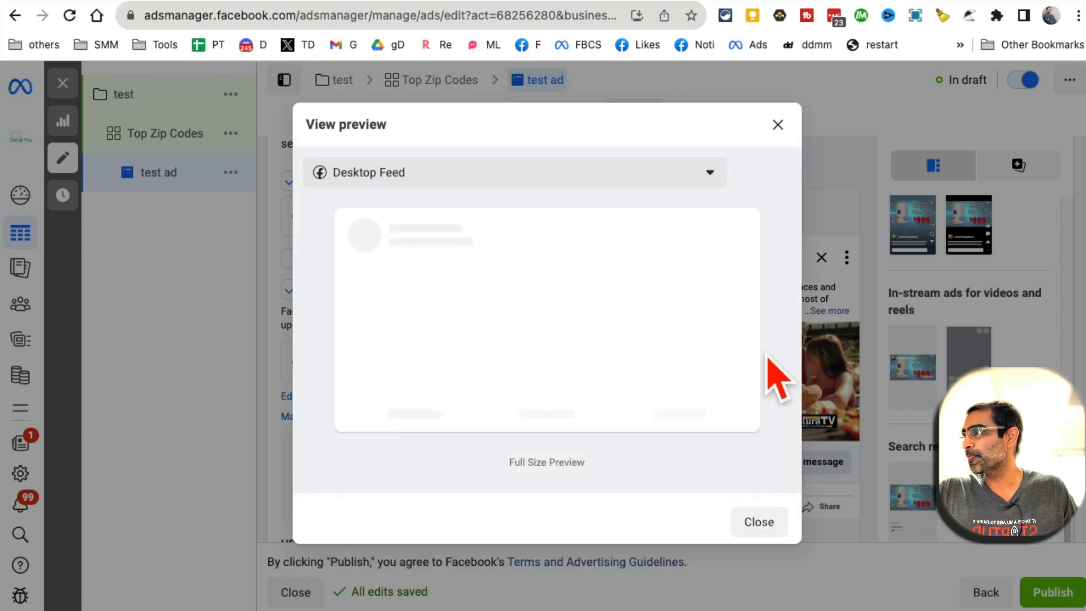
scroll(771, 305, "down", 5)
scroll(668, 255, "up", 1)
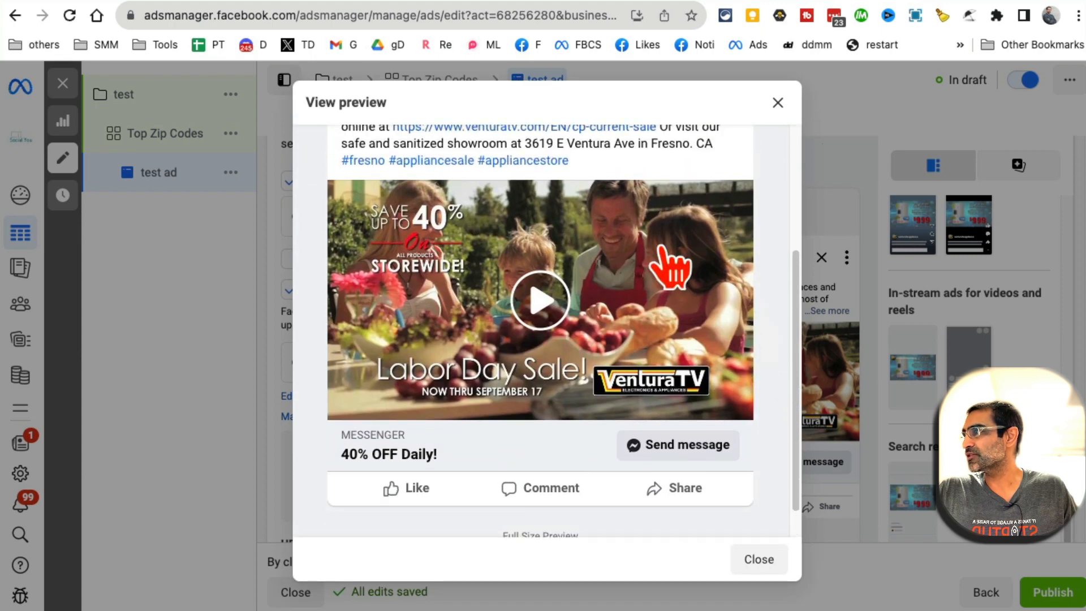
left_click(760, 560)
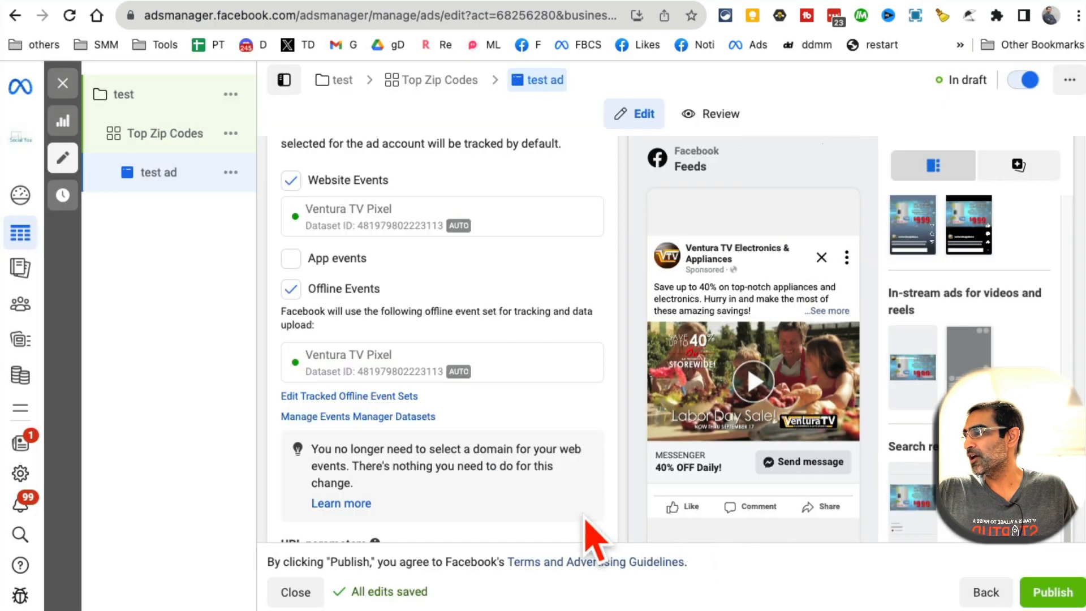
Scroll through the finished ad draft form
scroll(363, 303, "up", 10)
scroll(380, 339, "down", 12)
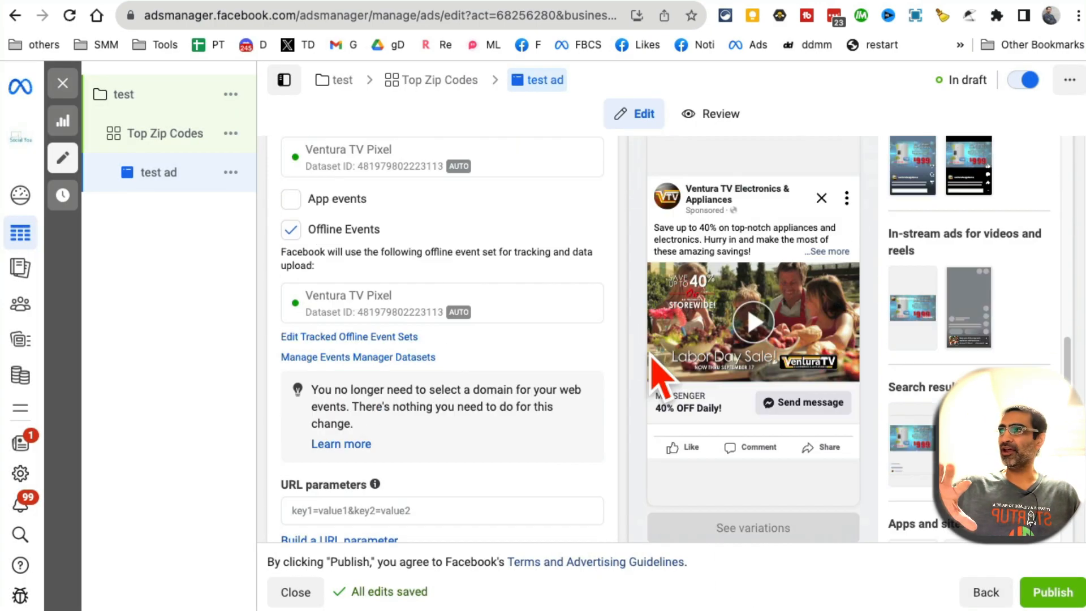
scroll(656, 368, "down", 1)
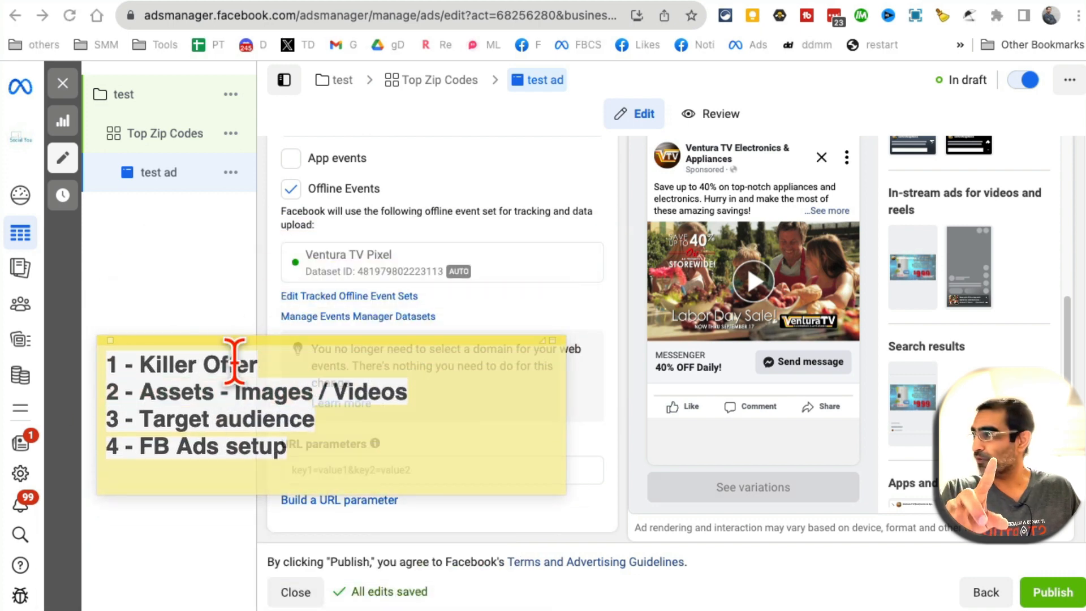
Highlight line 3, 'Target audience', in the yellow checklist note after briefly selecting 'Killer Offer'
triple_click(247, 417)
triple_click(226, 373)
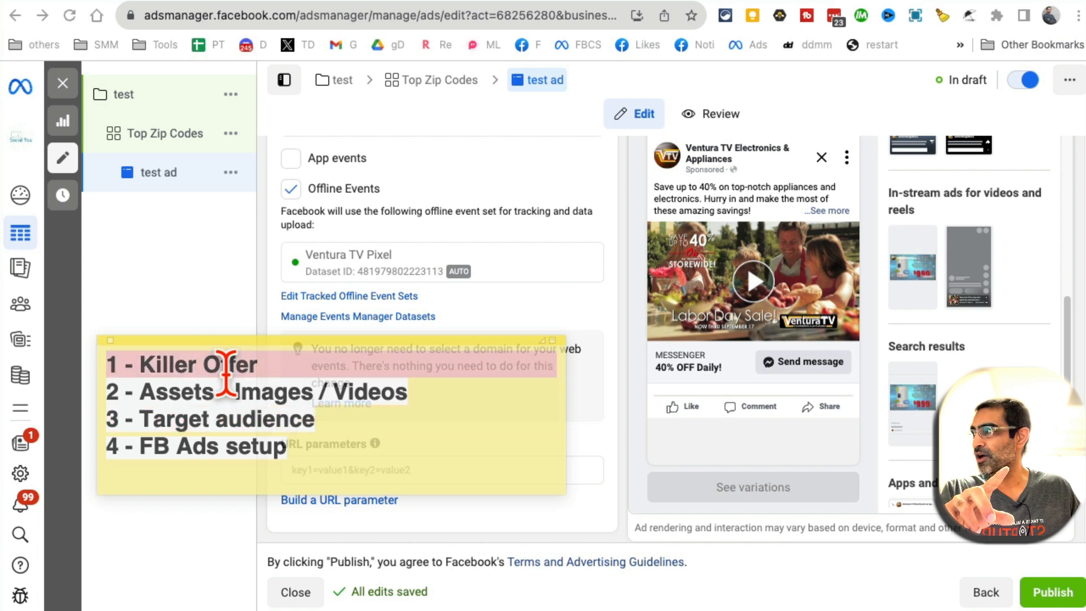
triple_click(230, 418)
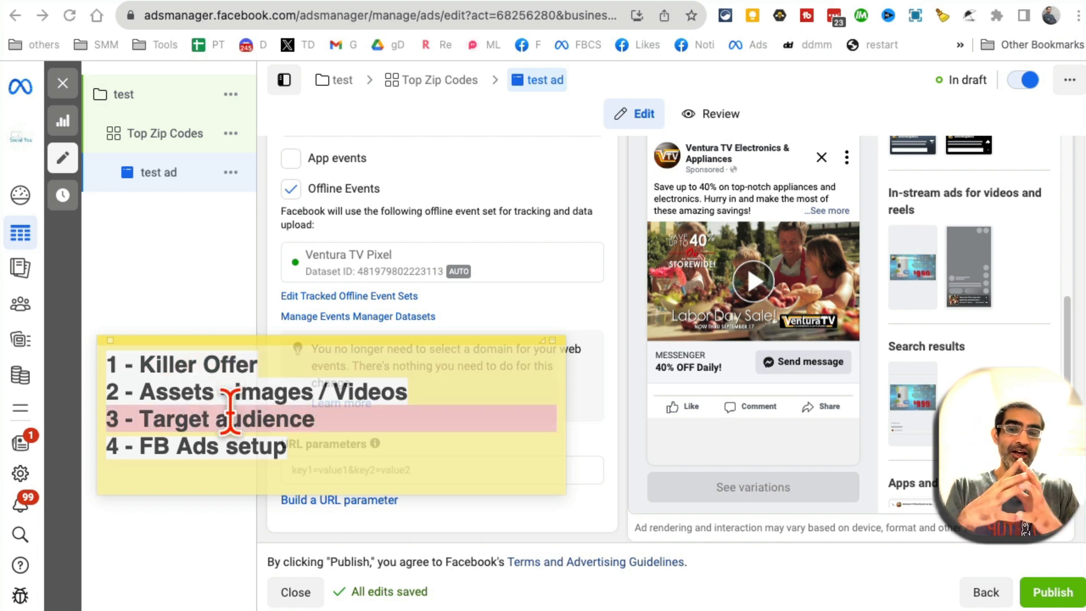